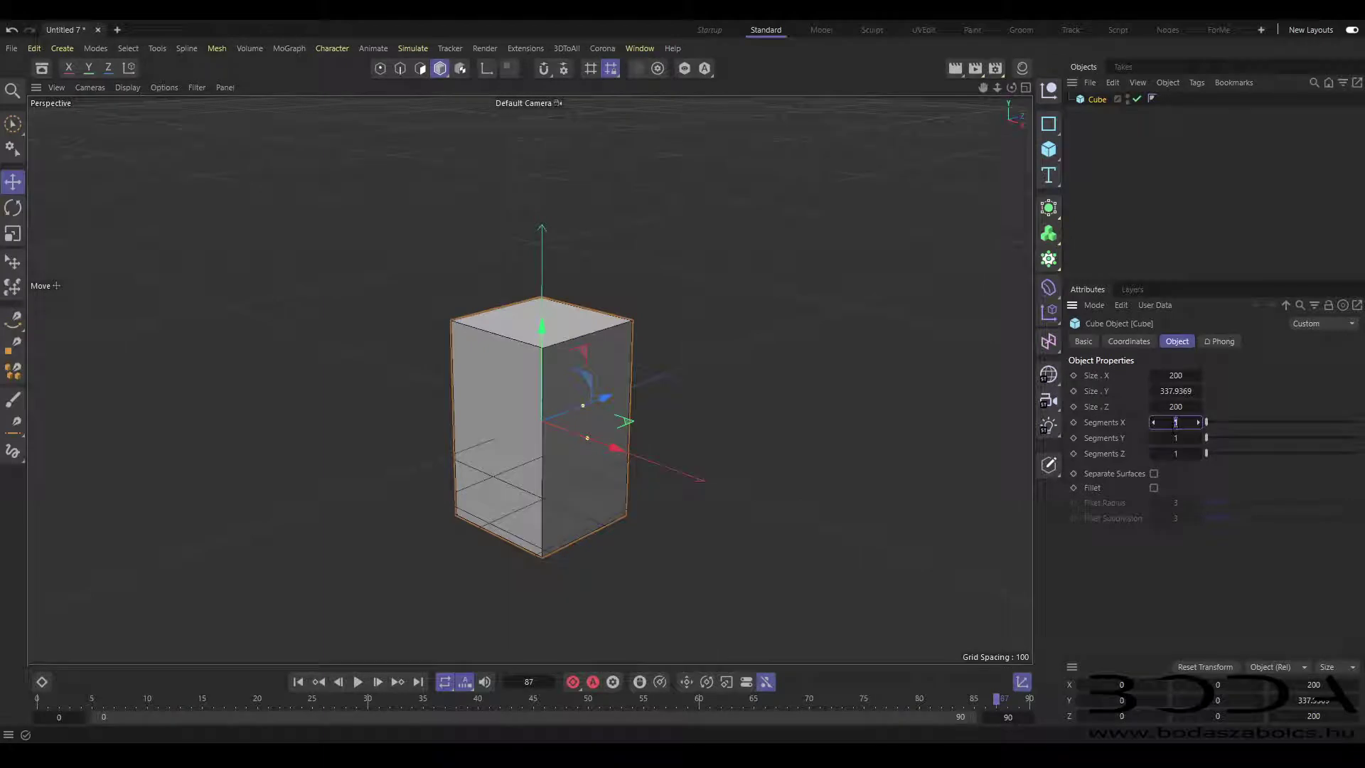
Step: Set the cube's X, Y and Z segments to 20 each
{"action": "type", "text": "20"}
{"action": "key", "text": "Tab"}
{"action": "type", "text": "20"}
{"action": "key", "text": "Tab"}
{"action": "type", "text": "20"}
{"action": "key", "text": "Return"}
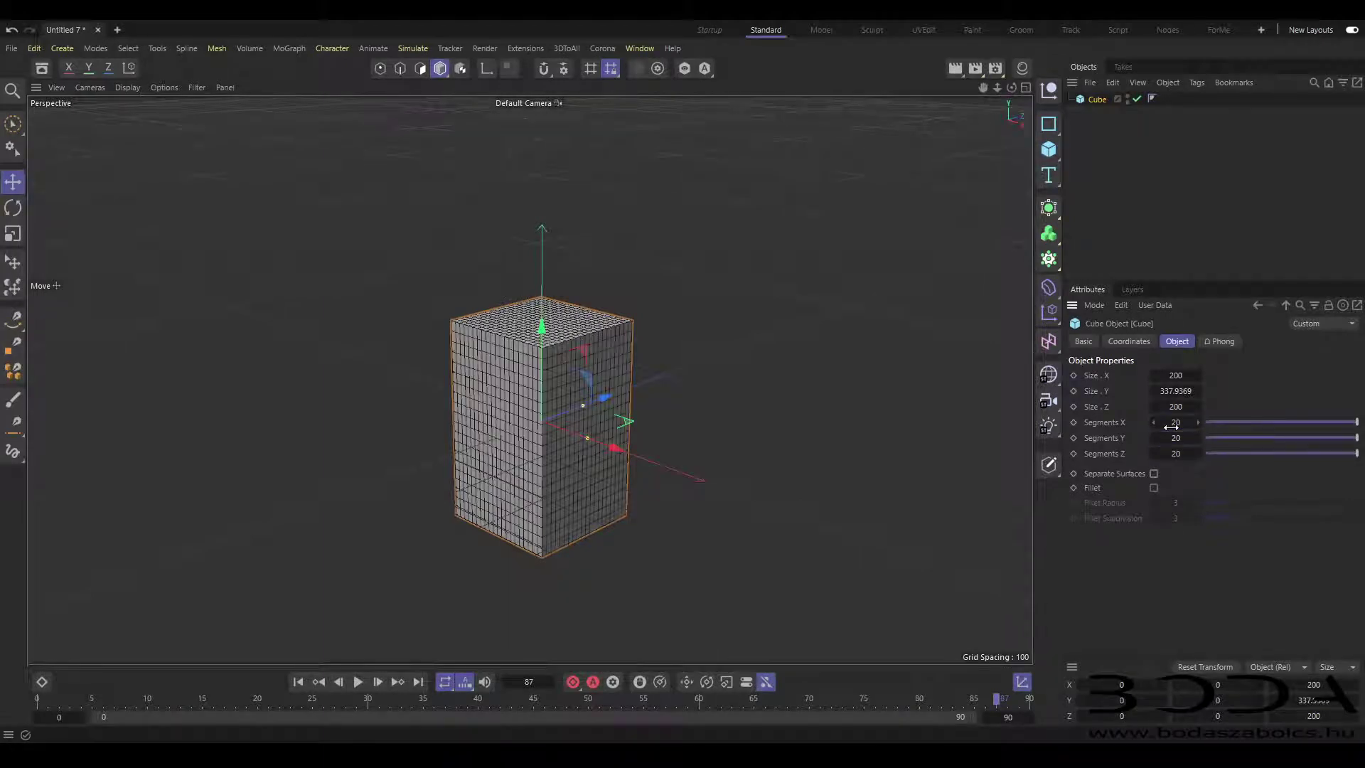
Step: Set the cube's Y size to 400
{"action": "left_click", "coordinate": [1175, 391]}
{"action": "type", "text": "400"}
{"action": "key", "text": "Return"}
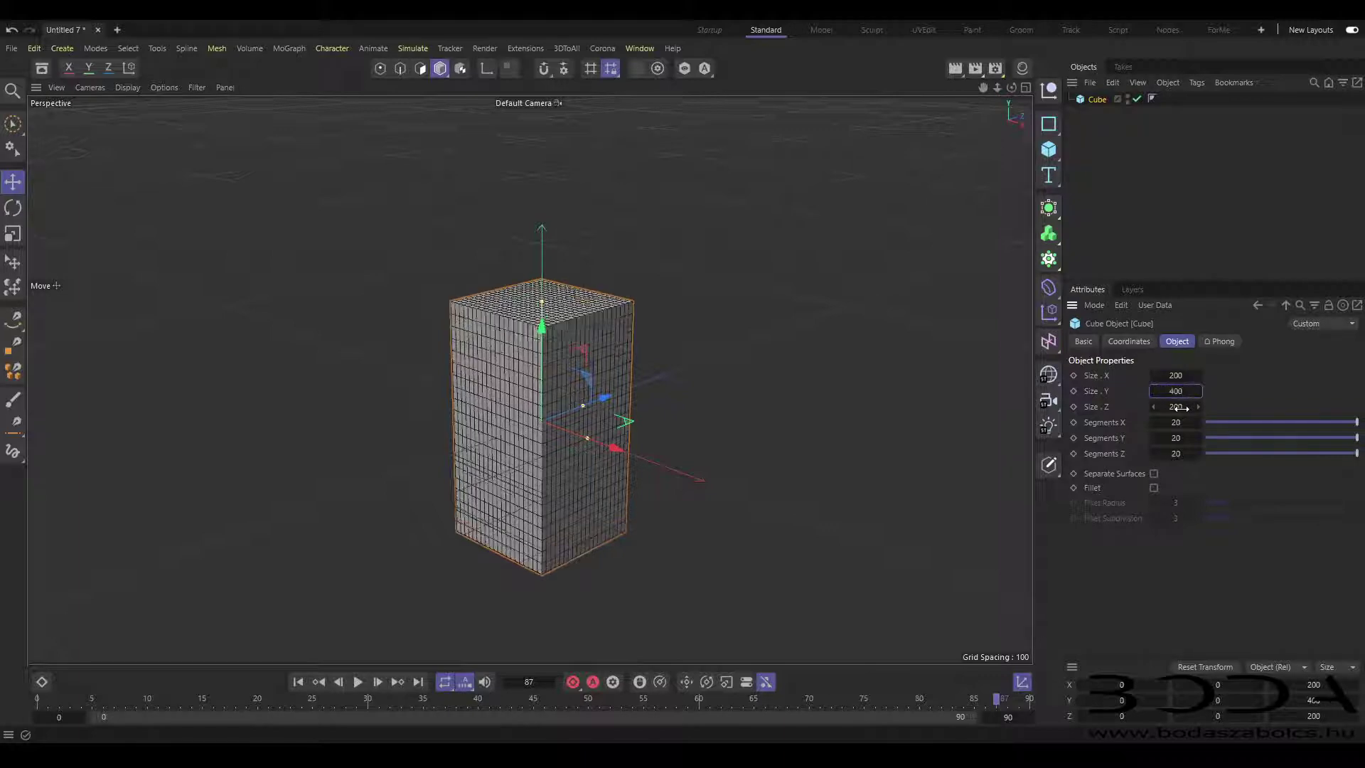
Step: Set the cube's Y size to 200
{"action": "left_click", "coordinate": [1198, 392]}
{"action": "type", "text": "200"}
{"action": "key", "text": "Return"}
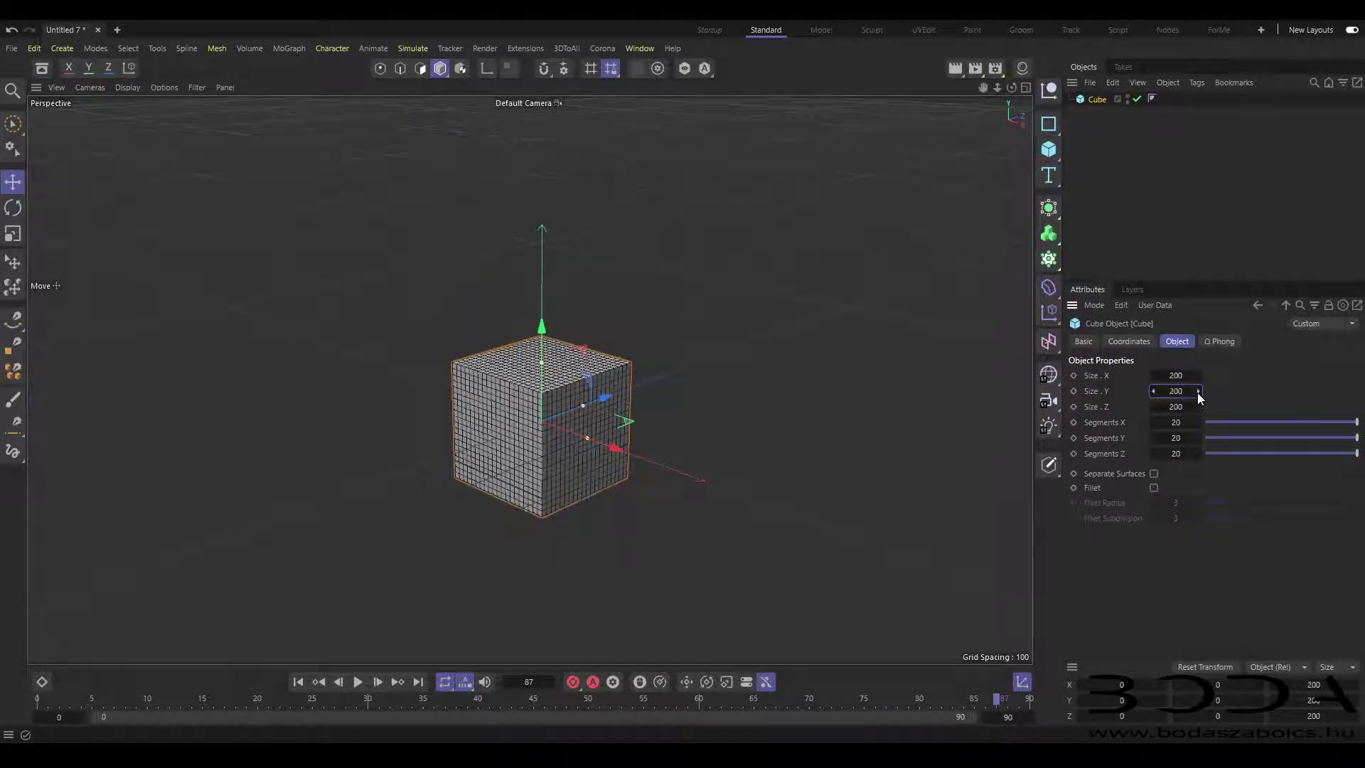
Step: Set the cube's Y position to 100 and hide the coordinate manager
{"action": "scroll", "coordinate": [552, 433], "scroll_direction": "up", "scroll_amount": 4}
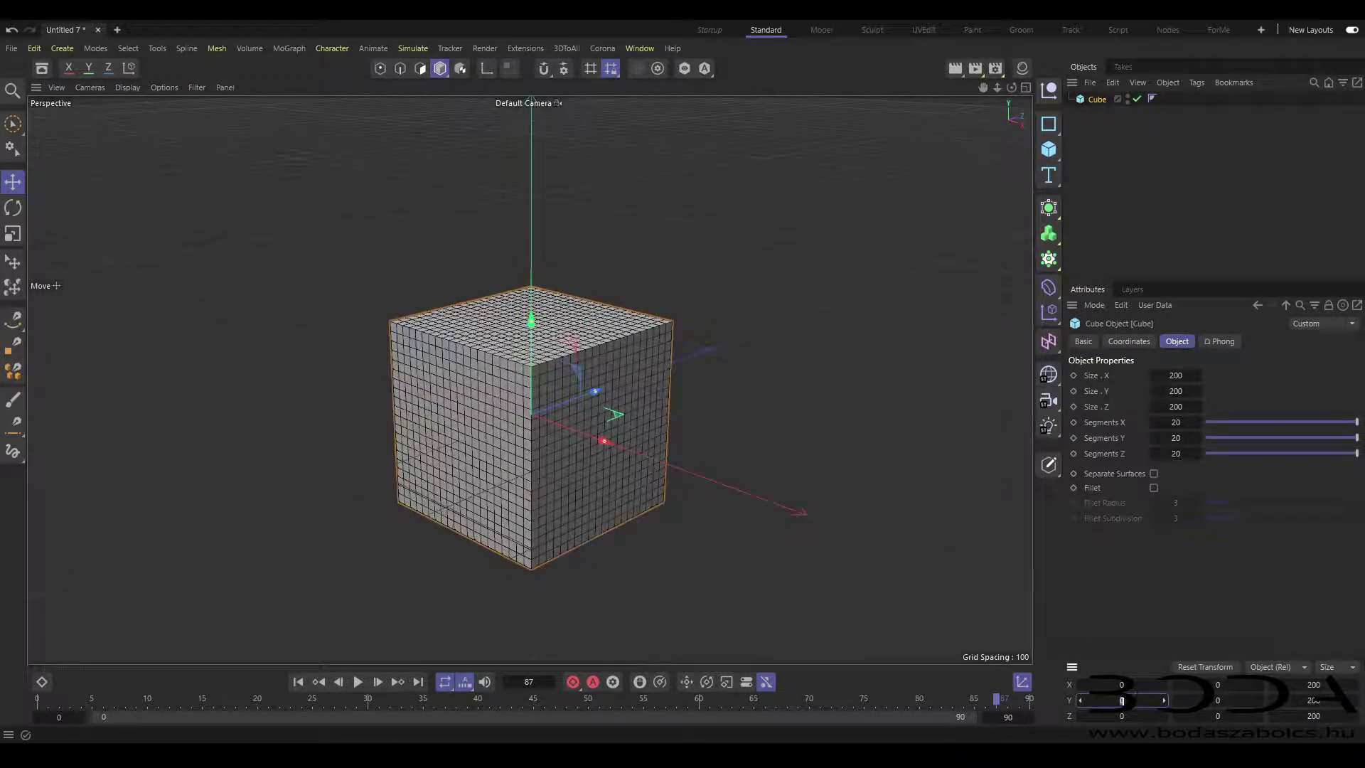
{"action": "key", "text": "Return"}
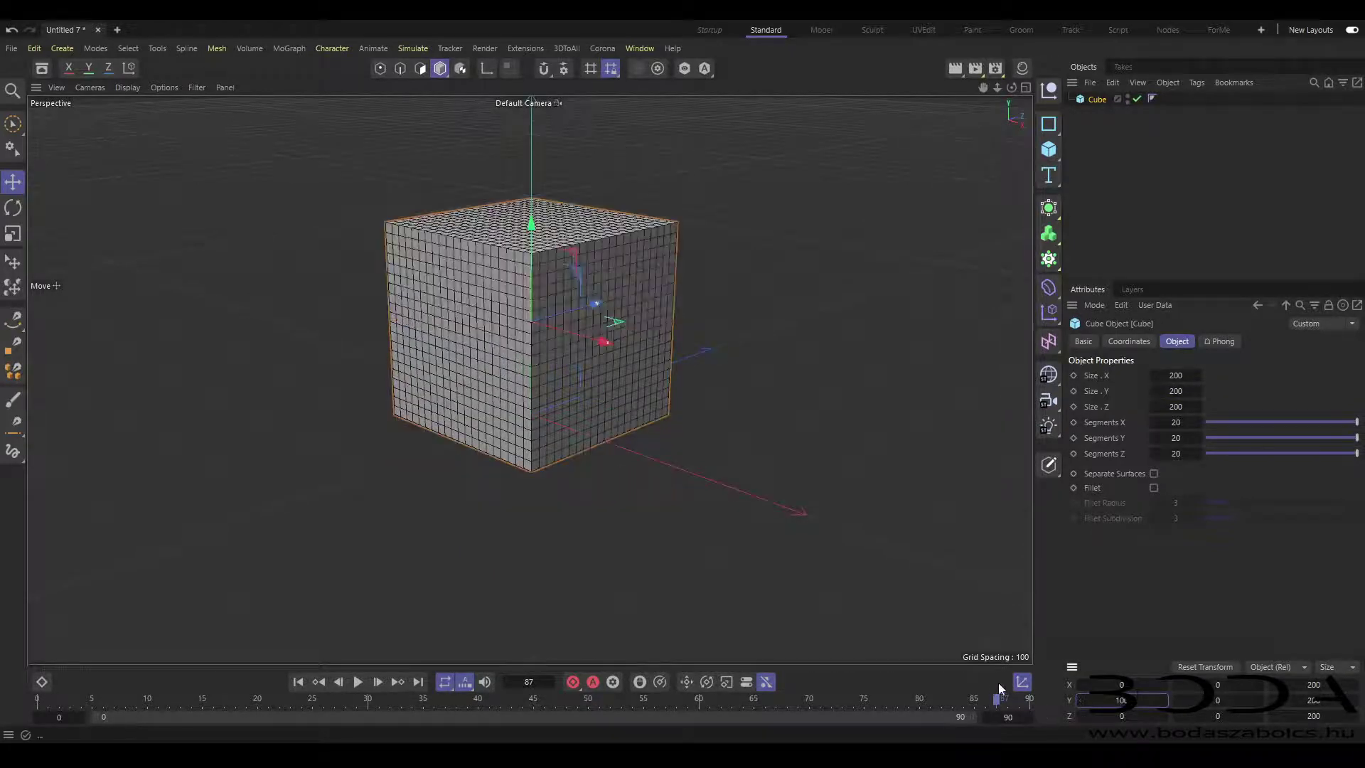
{"action": "left_click", "coordinate": [1022, 682]}
{"action": "scroll", "coordinate": [605, 384], "scroll_direction": "down", "scroll_amount": 2}
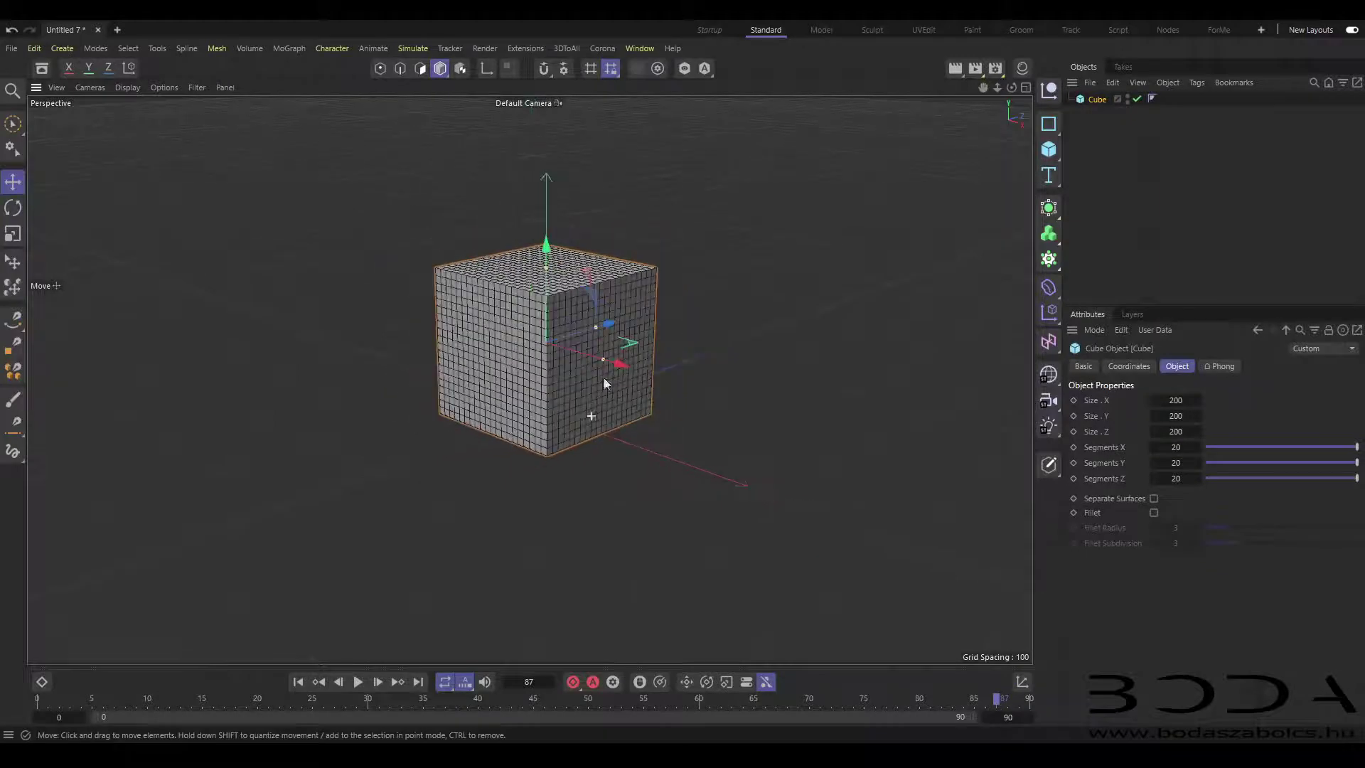
Step: Add a Squash & Stretch deformer and make it a child of the cube
{"action": "left_click", "coordinate": [1105, 110]}
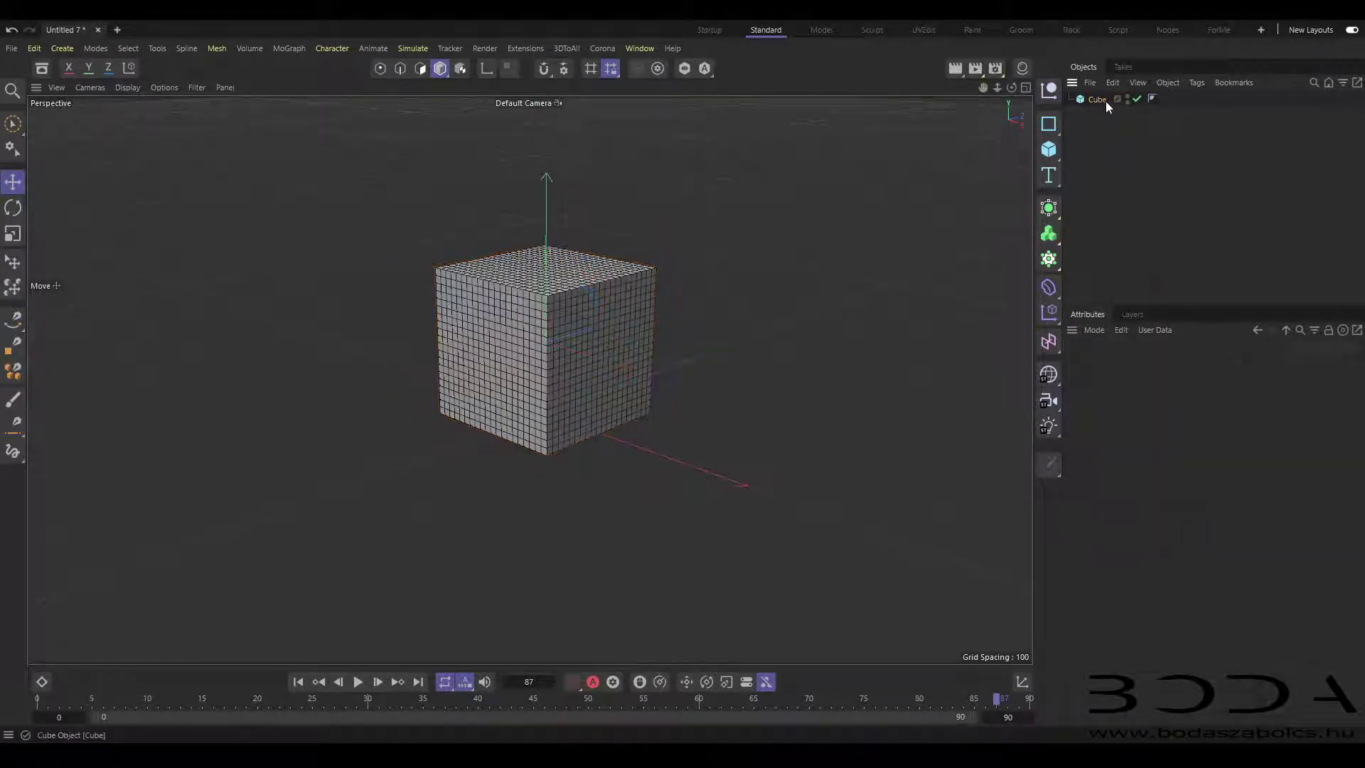
{"action": "left_click", "coordinate": [1048, 287]}
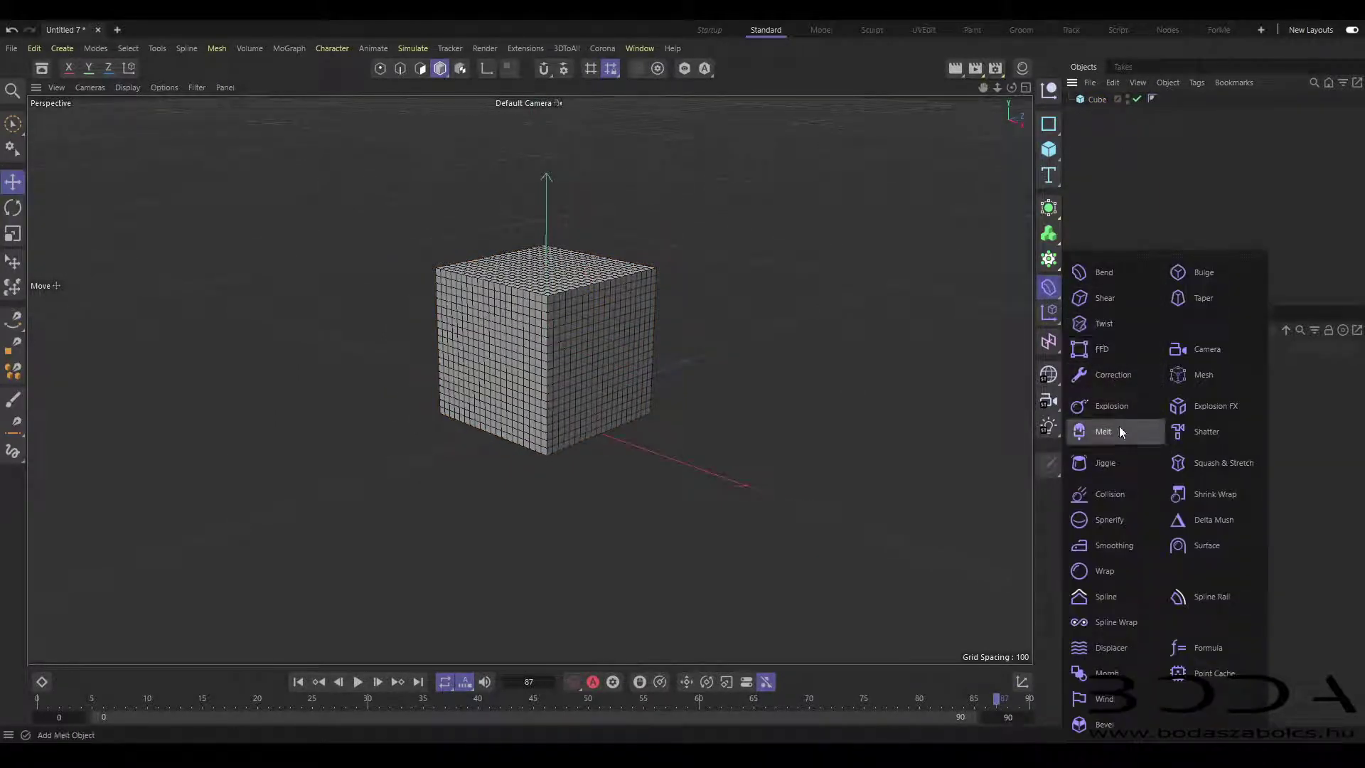
{"action": "left_click", "coordinate": [1207, 464]}
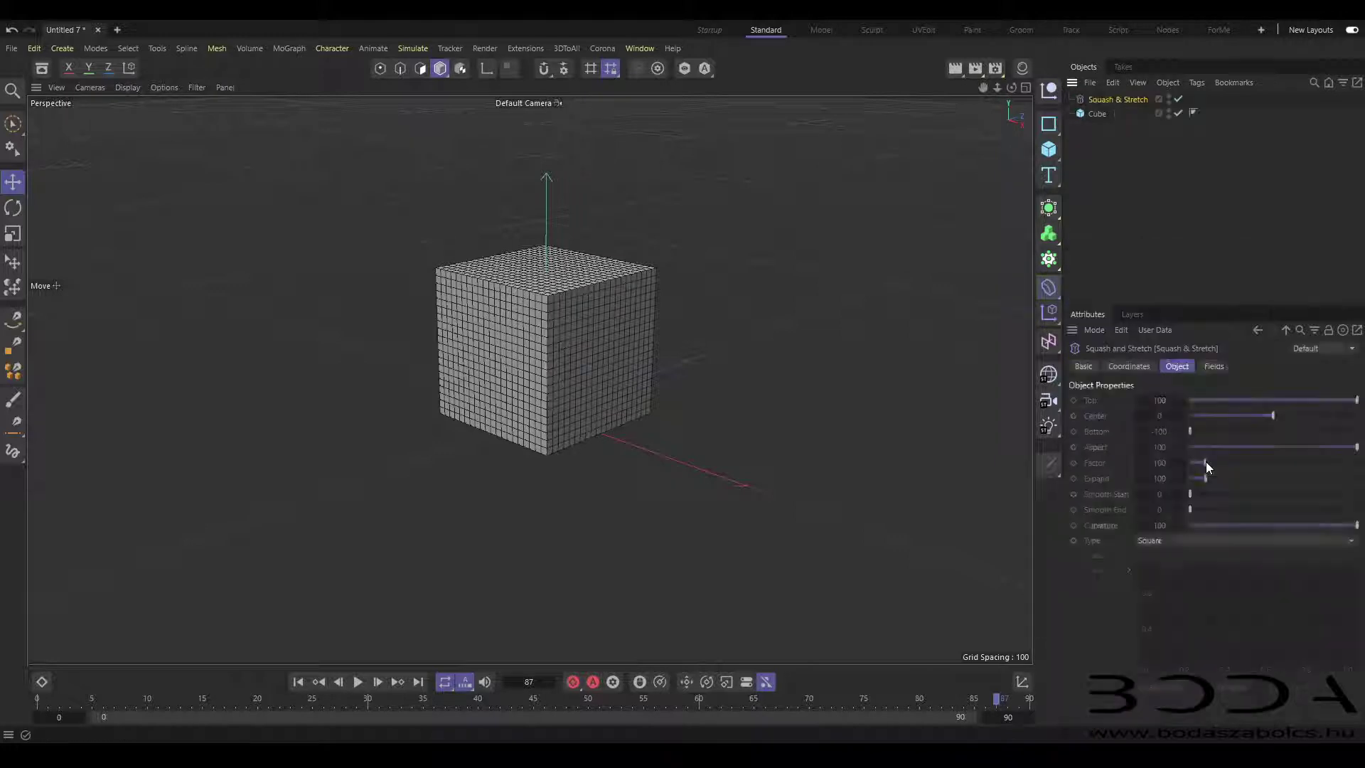
{"action": "mouse_move", "coordinate": [1113, 99]}
{"action": "left_mouse_down"}
{"action": "mouse_move", "coordinate": [1110, 117]}
{"action": "mouse_move", "coordinate": [1096, 115]}
{"action": "left_mouse_up"}
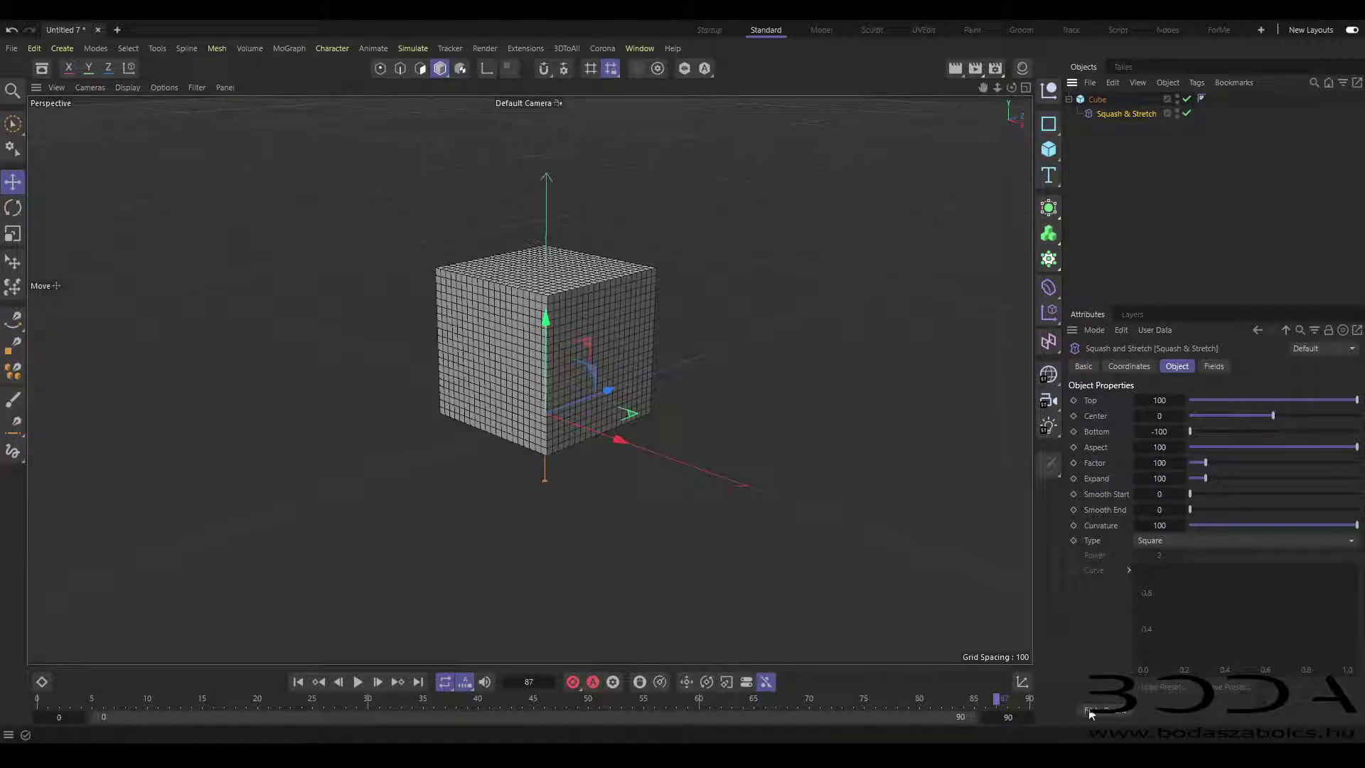
Step: Try fitting the Squash & Stretch deformer to its parent cube in the four-view layout, and undo it
{"action": "middle_click", "coordinate": [641, 428]}
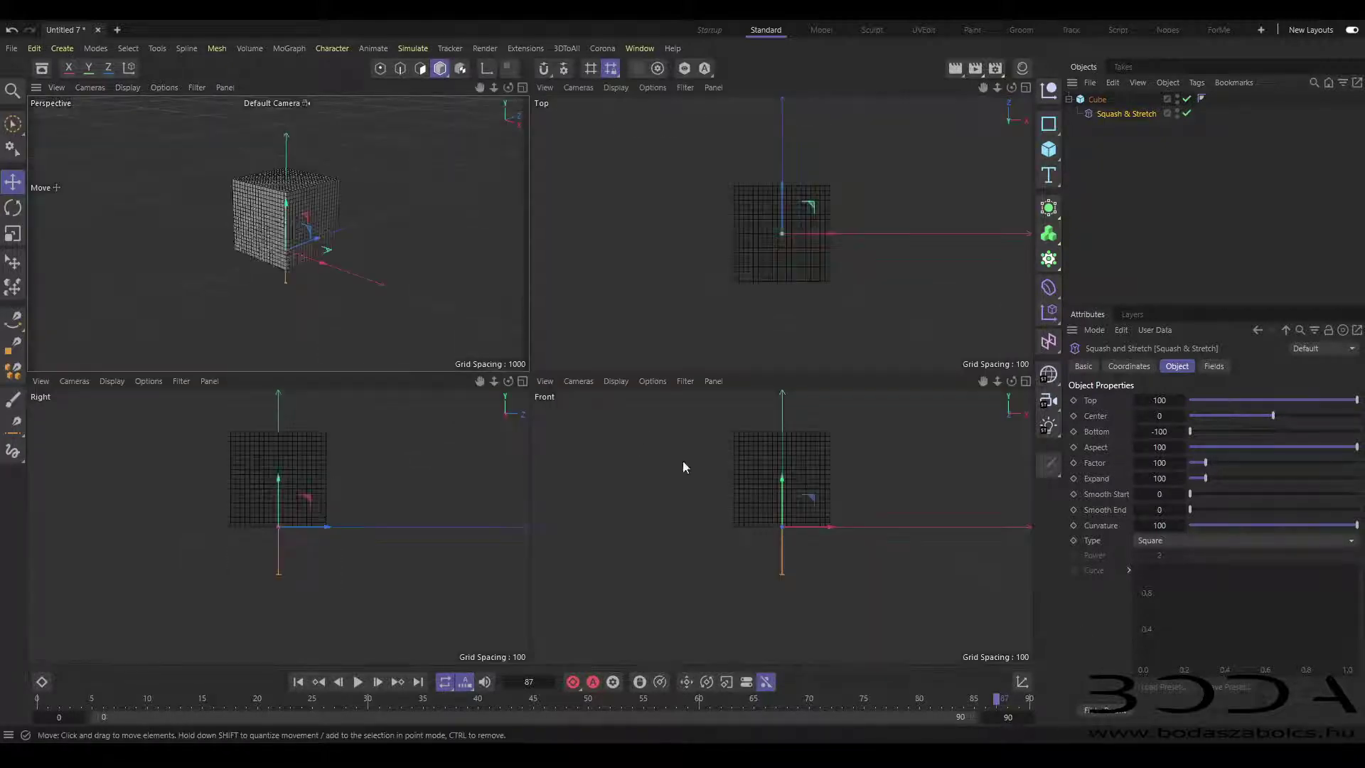
{"action": "left_click", "coordinate": [1107, 711]}
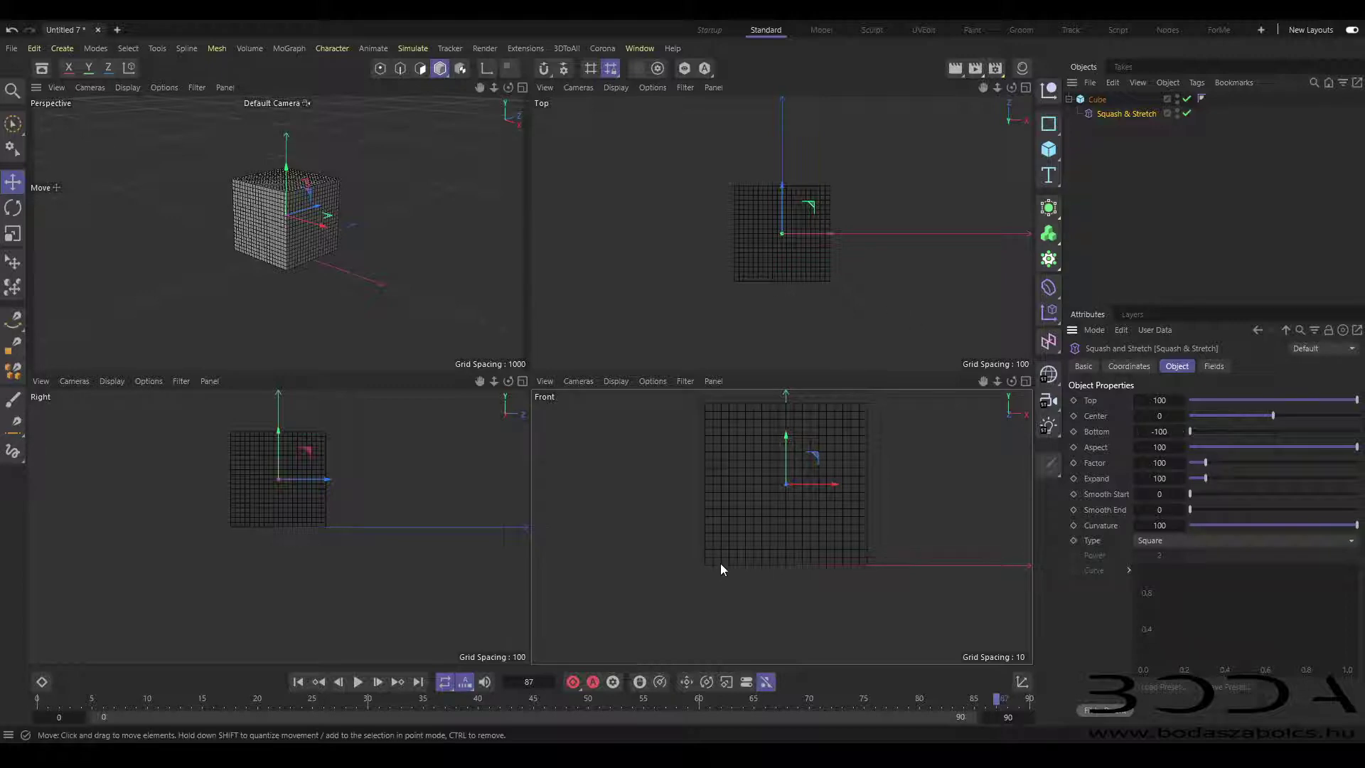
{"action": "left_click", "coordinate": [11, 31]}
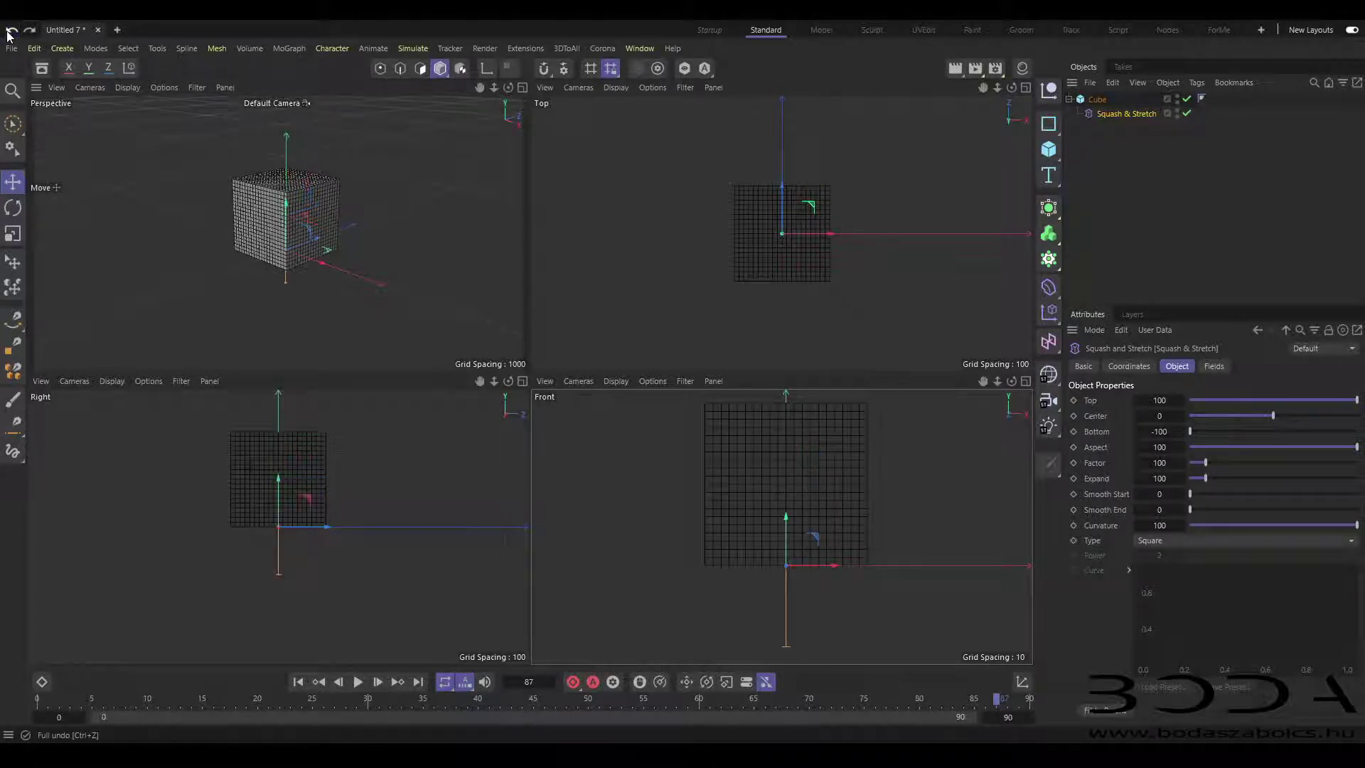
Step: Set the deformer's Bottom to 0, Top to 200 and Center to 0, and return to the perspective view
{"action": "left_click", "coordinate": [1183, 431]}
{"action": "left_click_drag", "start_coordinate": [1190, 432], "coordinate": [1356, 431]}
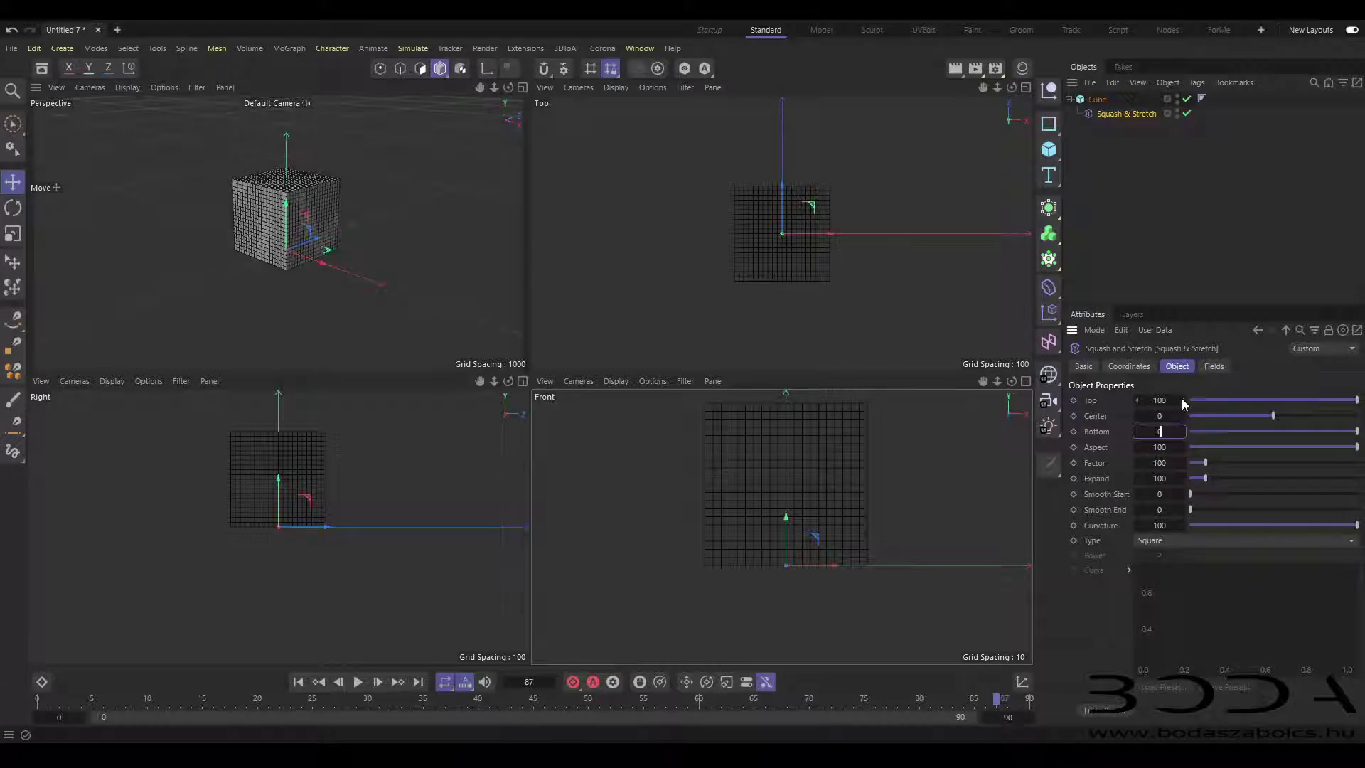
{"action": "left_click_drag", "start_coordinate": [1182, 400], "coordinate": [1194, 400]}
{"action": "mouse_move", "coordinate": [1276, 418]}
{"action": "left_mouse_down"}
{"action": "mouse_move", "coordinate": [1304, 417]}
{"action": "mouse_move", "coordinate": [1255, 425]}
{"action": "left_mouse_up"}
{"action": "left_click", "coordinate": [1160, 415]}
{"action": "type", "text": "0"}
{"action": "key", "text": "Return"}
{"action": "middle_click", "coordinate": [351, 297]}
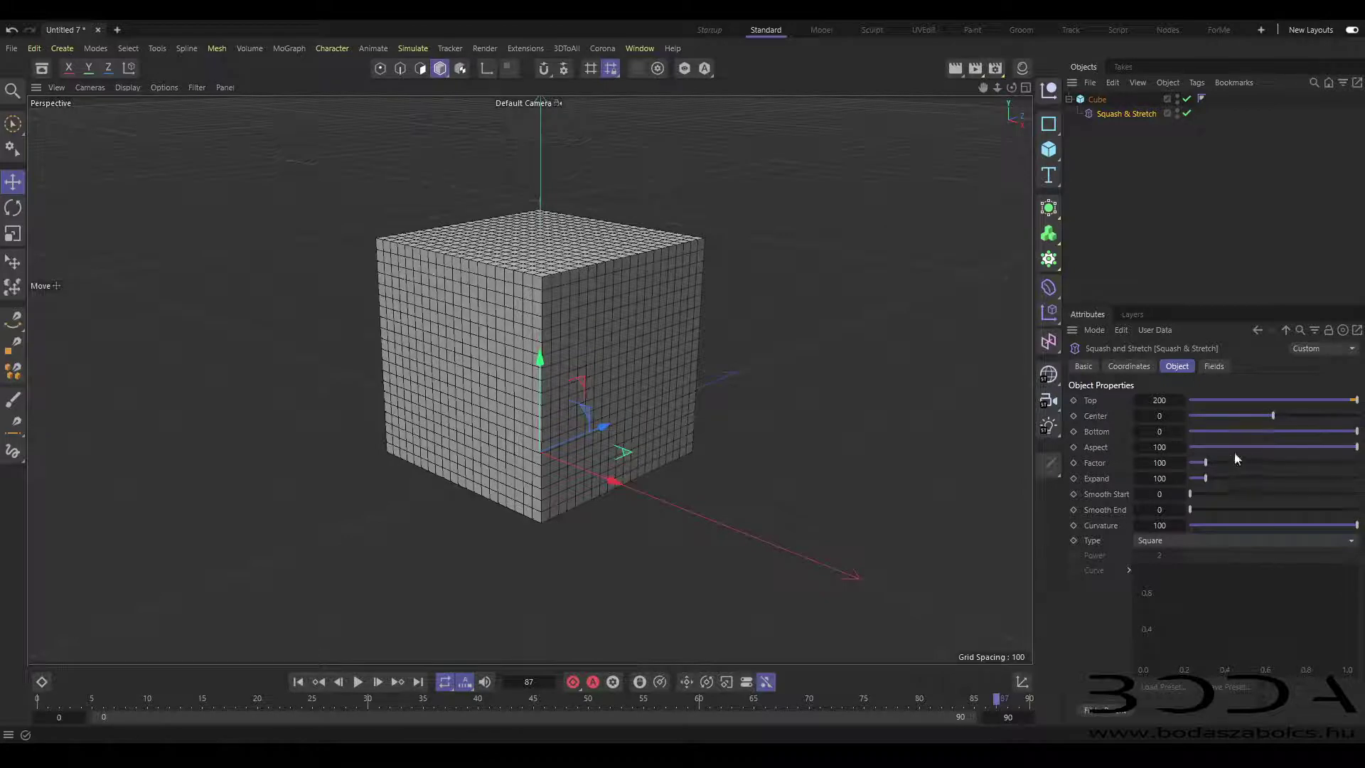
Step: Lower the deformer's Aspect to -61 and its Factor to 76, and inspect the squashed cube from another side
{"action": "left_click_drag", "start_coordinate": [1182, 446], "coordinate": [1203, 446]}
{"action": "right_click", "coordinate": [1189, 448]}
{"action": "key", "text": "Escape"}
{"action": "left_click_drag", "start_coordinate": [1181, 462], "coordinate": [1137, 447]}
{"action": "left_click_drag", "start_coordinate": [426, 377], "coordinate": [640, 356], "text": "alt"}
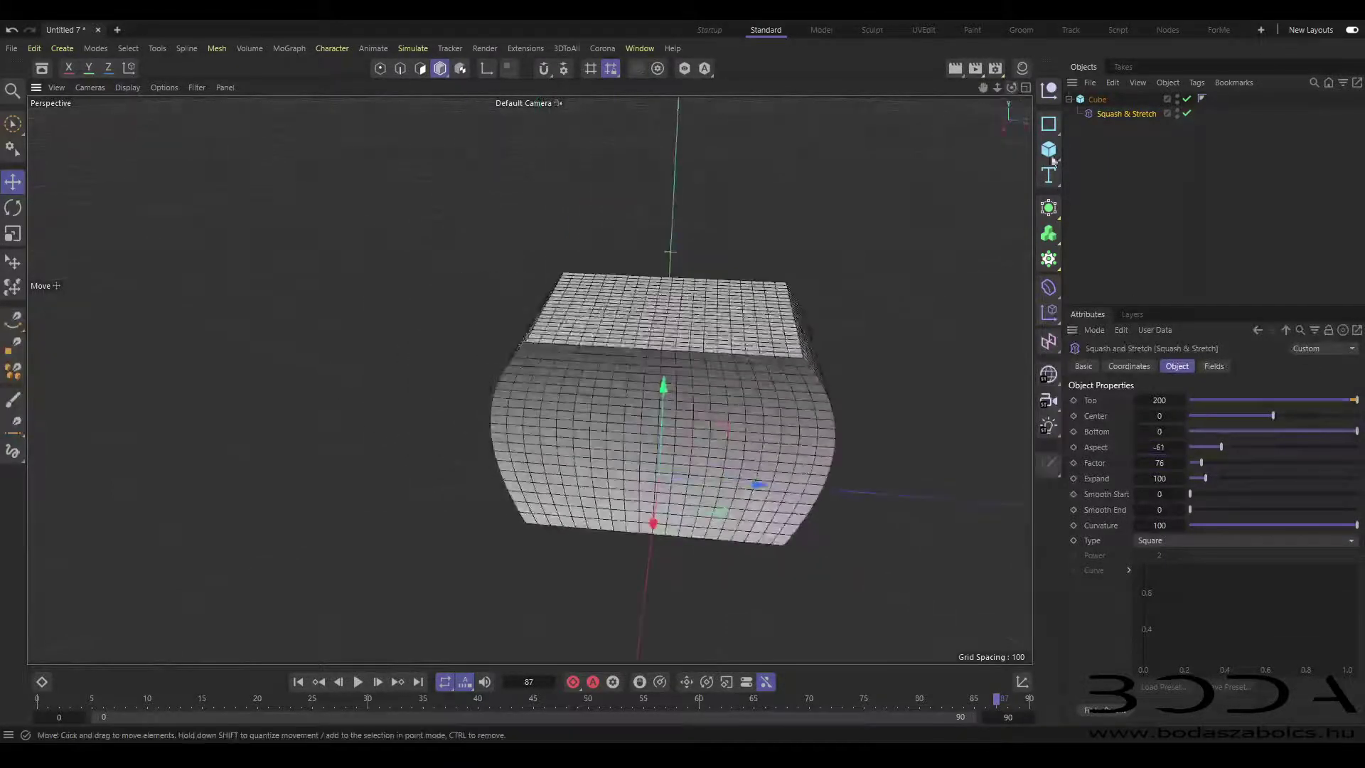
Step: Restore the deformer's Aspect to 100
{"action": "mouse_move", "coordinate": [1182, 447]}
{"action": "left_mouse_down"}
{"action": "mouse_move", "coordinate": [1222, 447]}
{"action": "mouse_move", "coordinate": [1181, 445]}
{"action": "left_mouse_up"}
{"action": "left_click_drag", "start_coordinate": [1012, 88], "coordinate": [988, 90]}
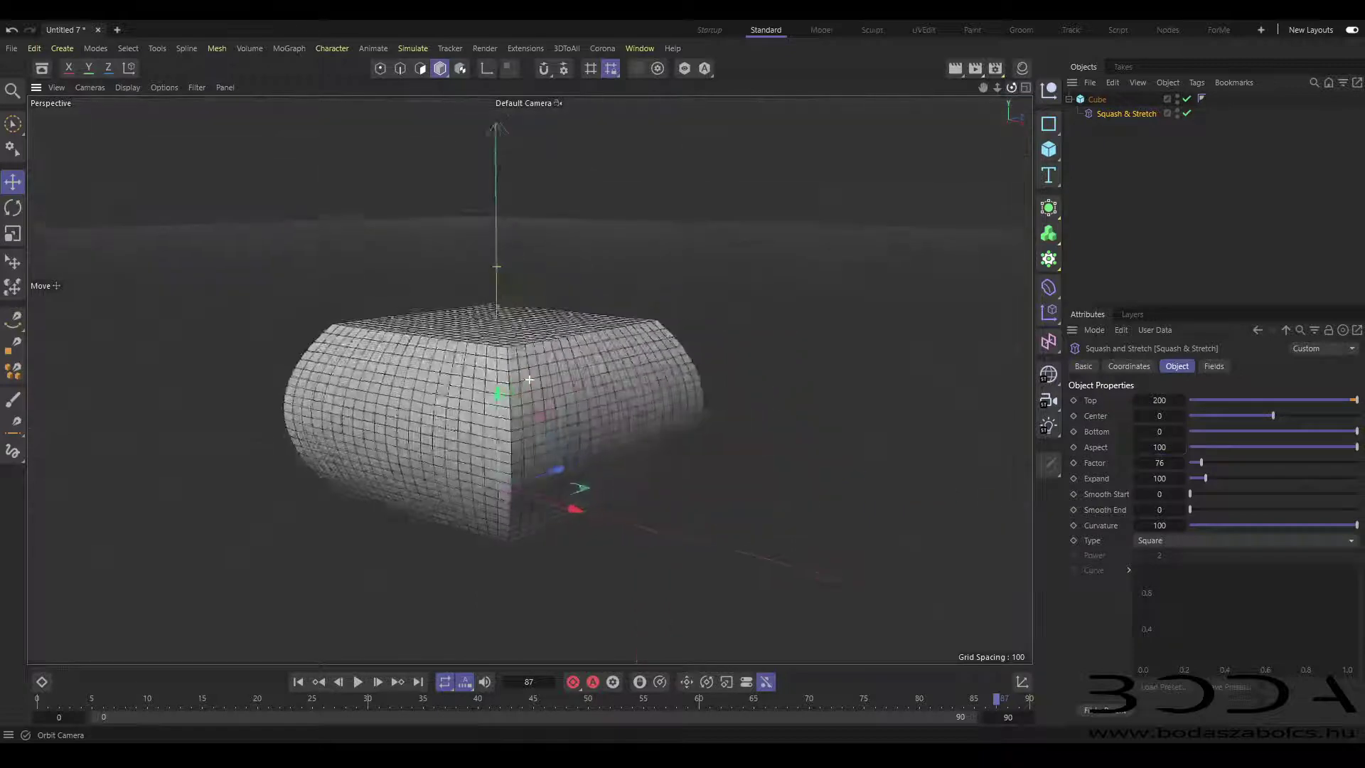
{"action": "left_click_drag", "start_coordinate": [528, 380], "coordinate": [548, 377], "text": "alt"}
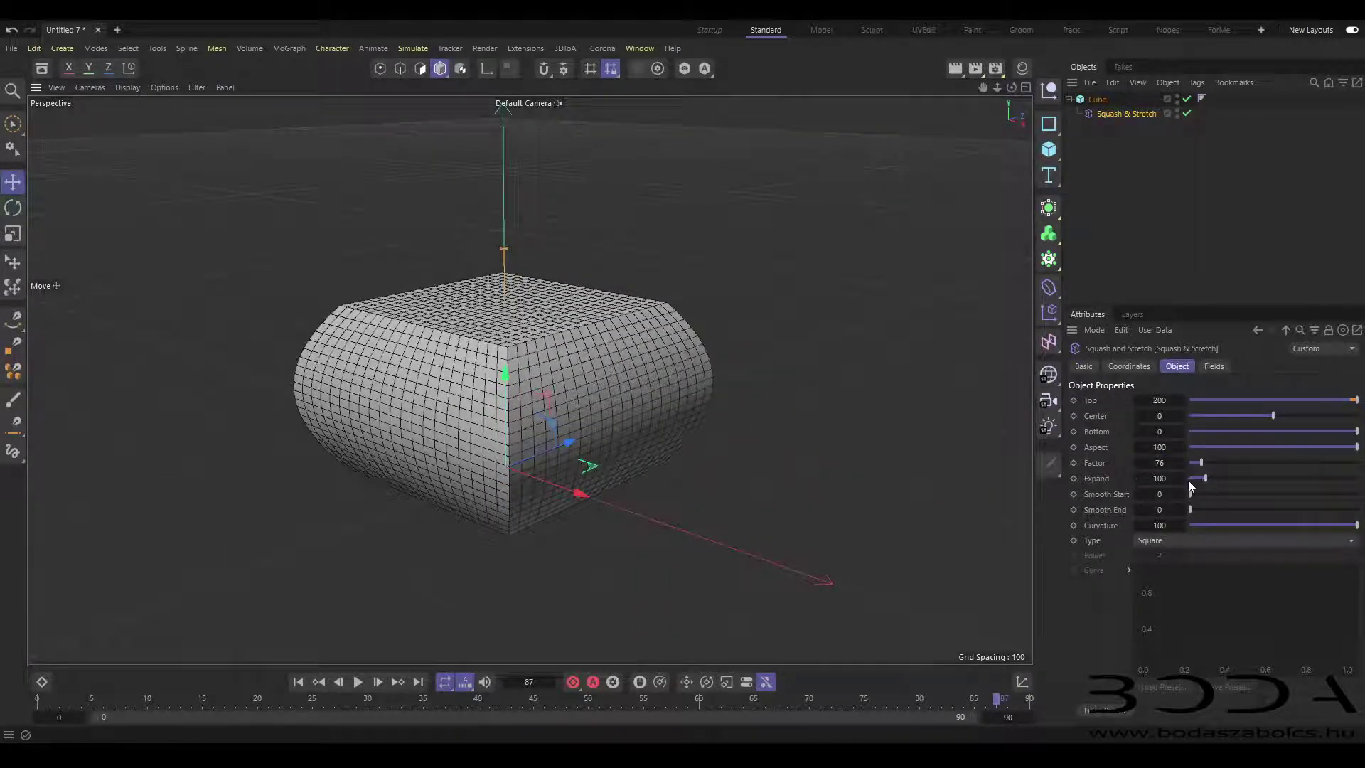
Step: Set the deformer's Expand to 148 and Factor to 77, testing Center shifts and leaving it at 0
{"action": "left_click_drag", "start_coordinate": [1180, 477], "coordinate": [1212, 462]}
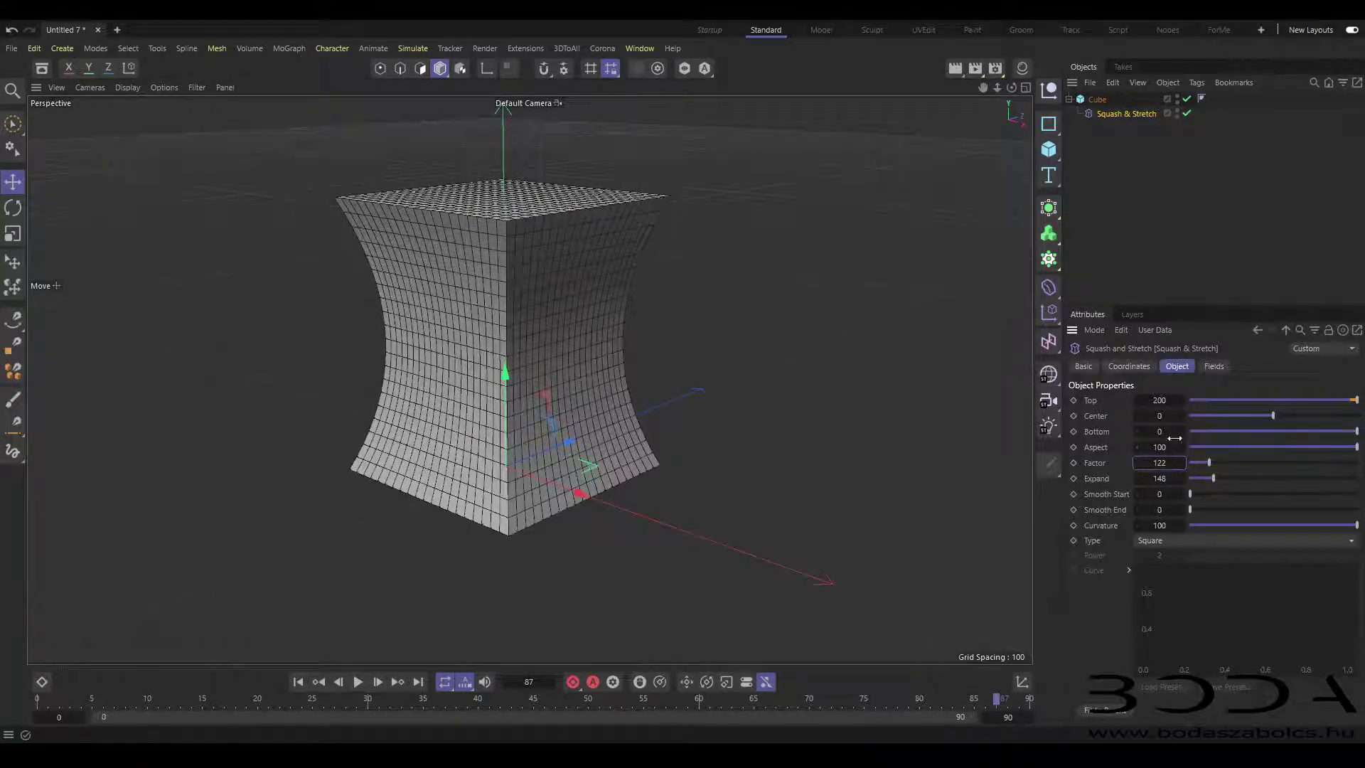
{"action": "mouse_move", "coordinate": [1183, 416]}
{"action": "left_mouse_down"}
{"action": "mouse_move", "coordinate": [1210, 416]}
{"action": "mouse_move", "coordinate": [1177, 415]}
{"action": "left_mouse_up"}
{"action": "left_click_drag", "start_coordinate": [1179, 462], "coordinate": [1148, 461]}
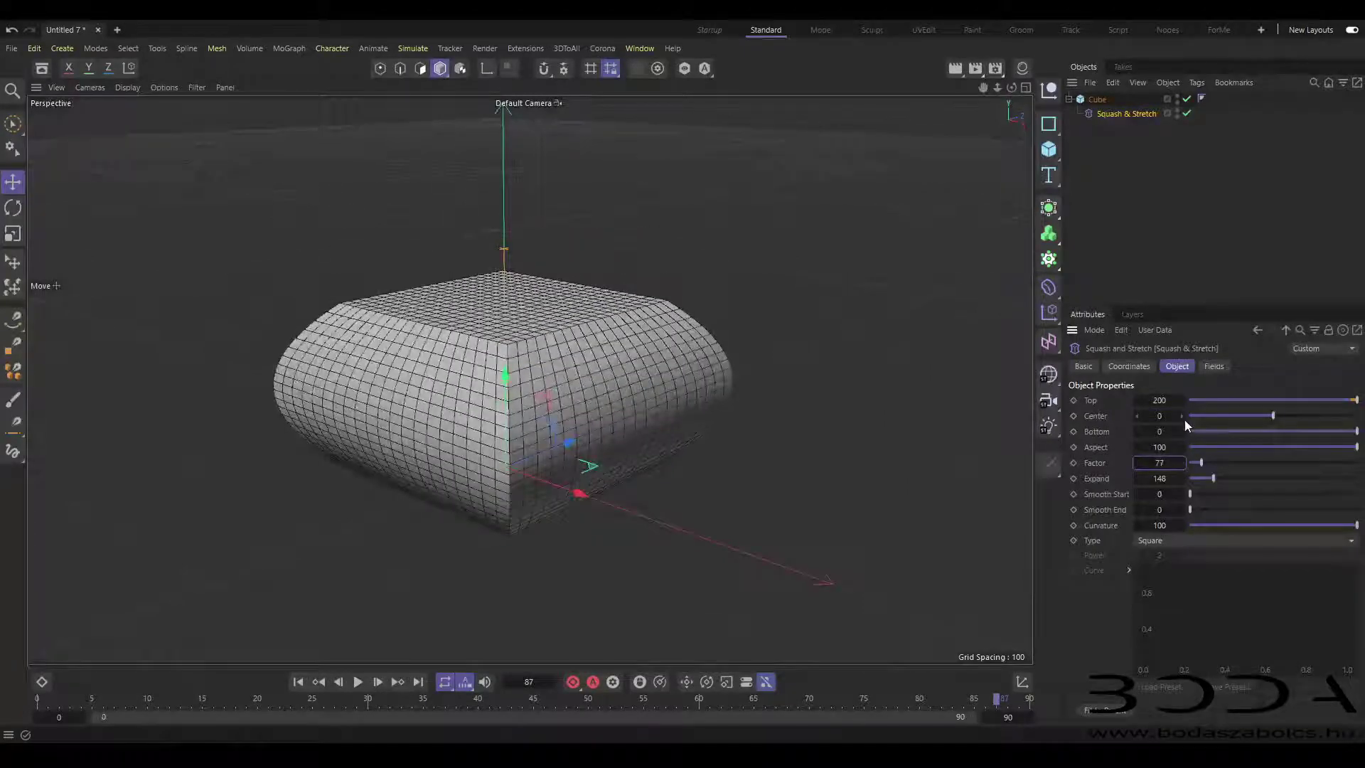
{"action": "left_click_drag", "start_coordinate": [1184, 419], "coordinate": [1181, 421]}
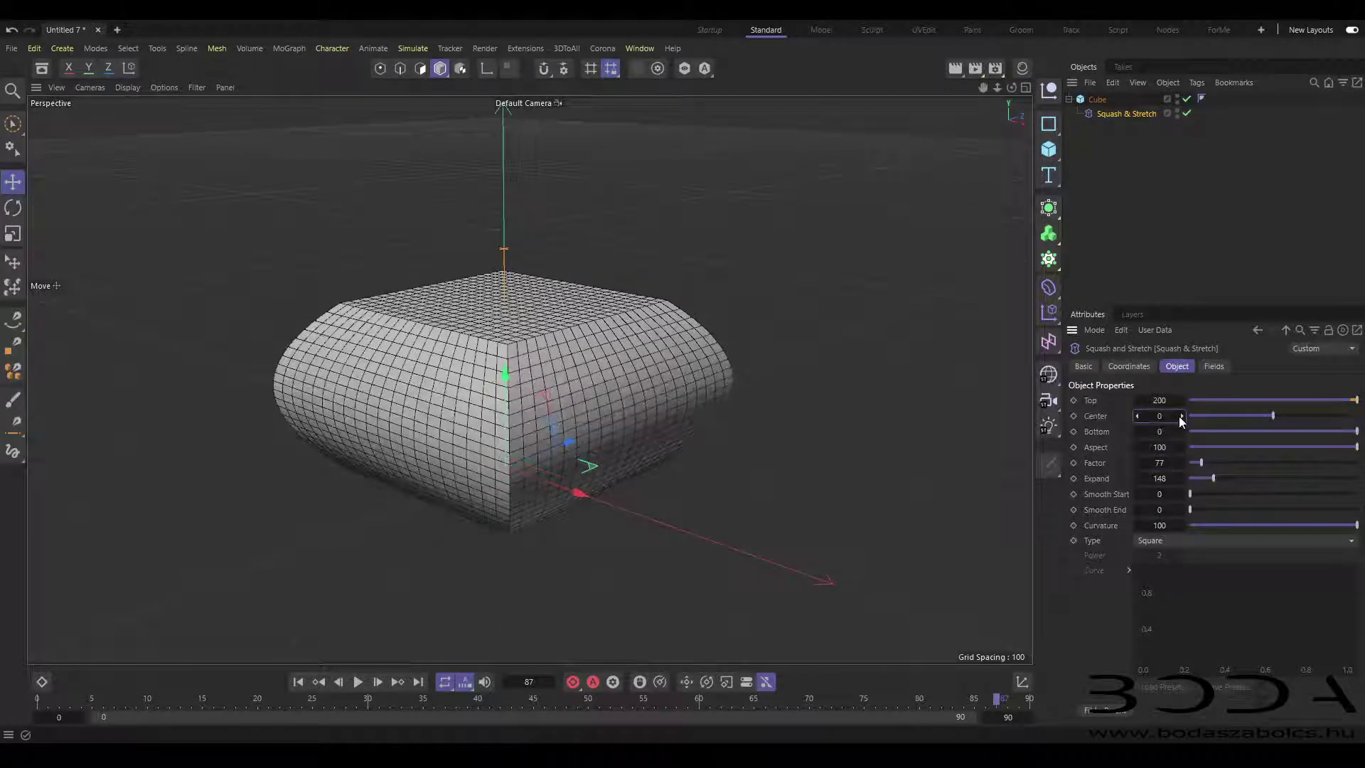
Step: Set the deformer's Smooth Start to 66 and Smooth End to 74, testing Curvature and leaving it at 100
{"action": "left_click_drag", "start_coordinate": [1183, 493], "coordinate": [1313, 509]}
{"action": "left_click", "coordinate": [1186, 512]}
{"action": "left_click_drag", "start_coordinate": [1012, 87], "coordinate": [988, 80]}
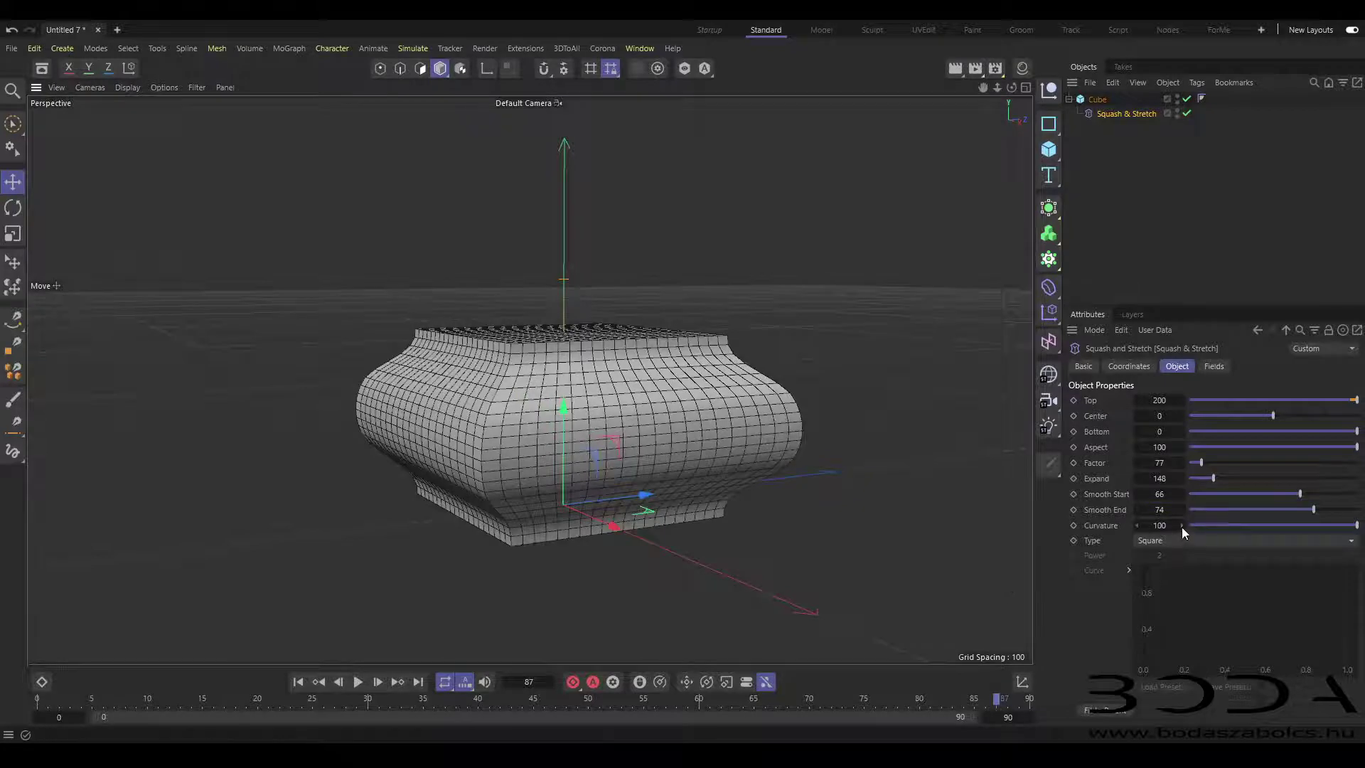
{"action": "left_click_drag", "start_coordinate": [1180, 524], "coordinate": [1258, 524]}
Step: Try the Cubic, Quartic and Custom types on the deformer
{"action": "left_click", "coordinate": [1161, 544]}
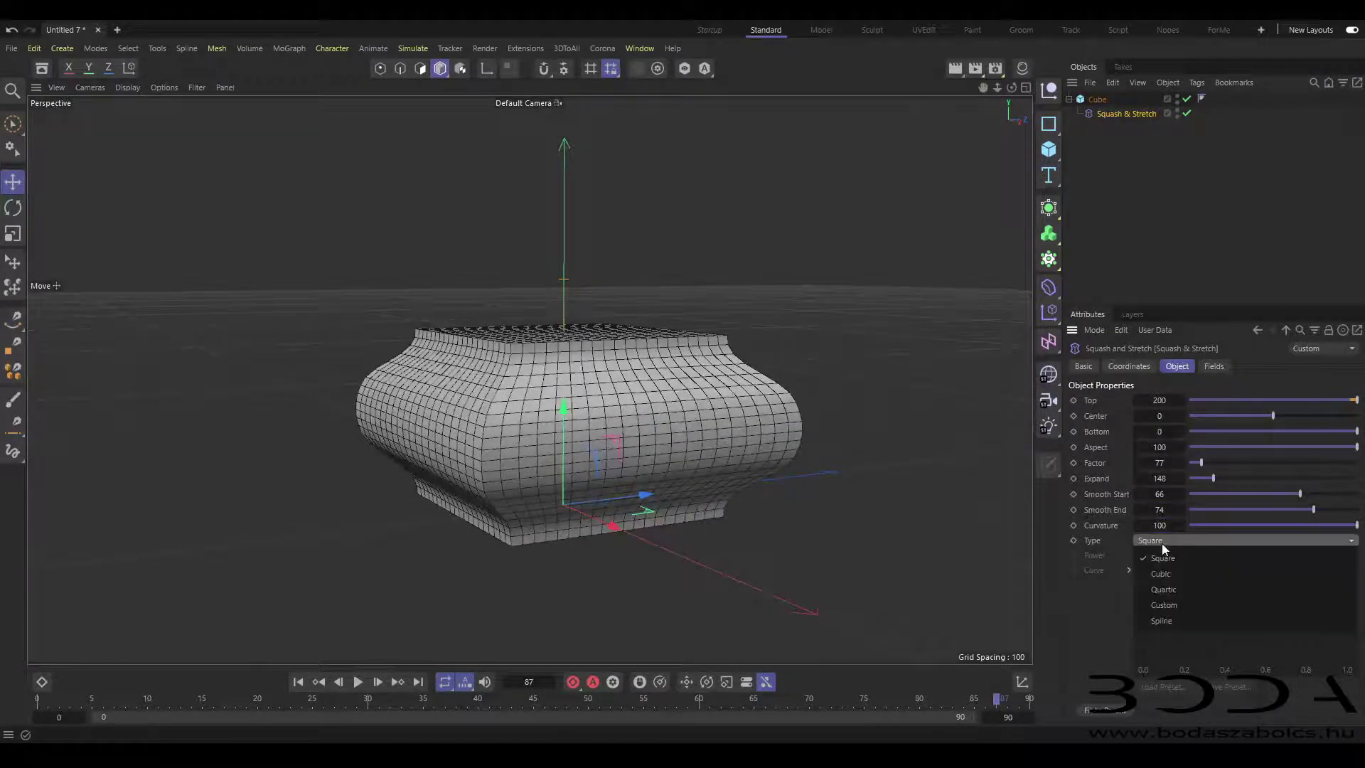
{"action": "left_click", "coordinate": [1166, 572]}
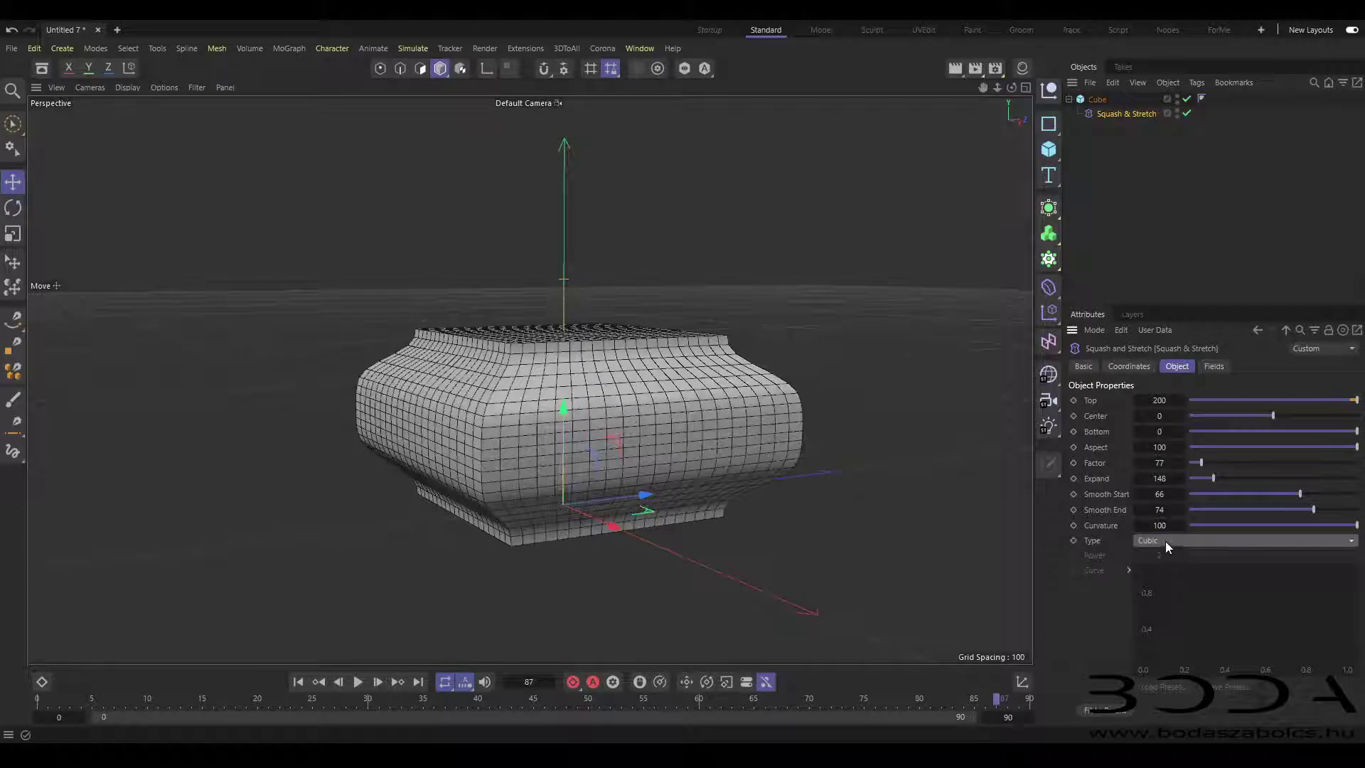
{"action": "left_click", "coordinate": [1166, 541]}
{"action": "left_click", "coordinate": [1170, 590]}
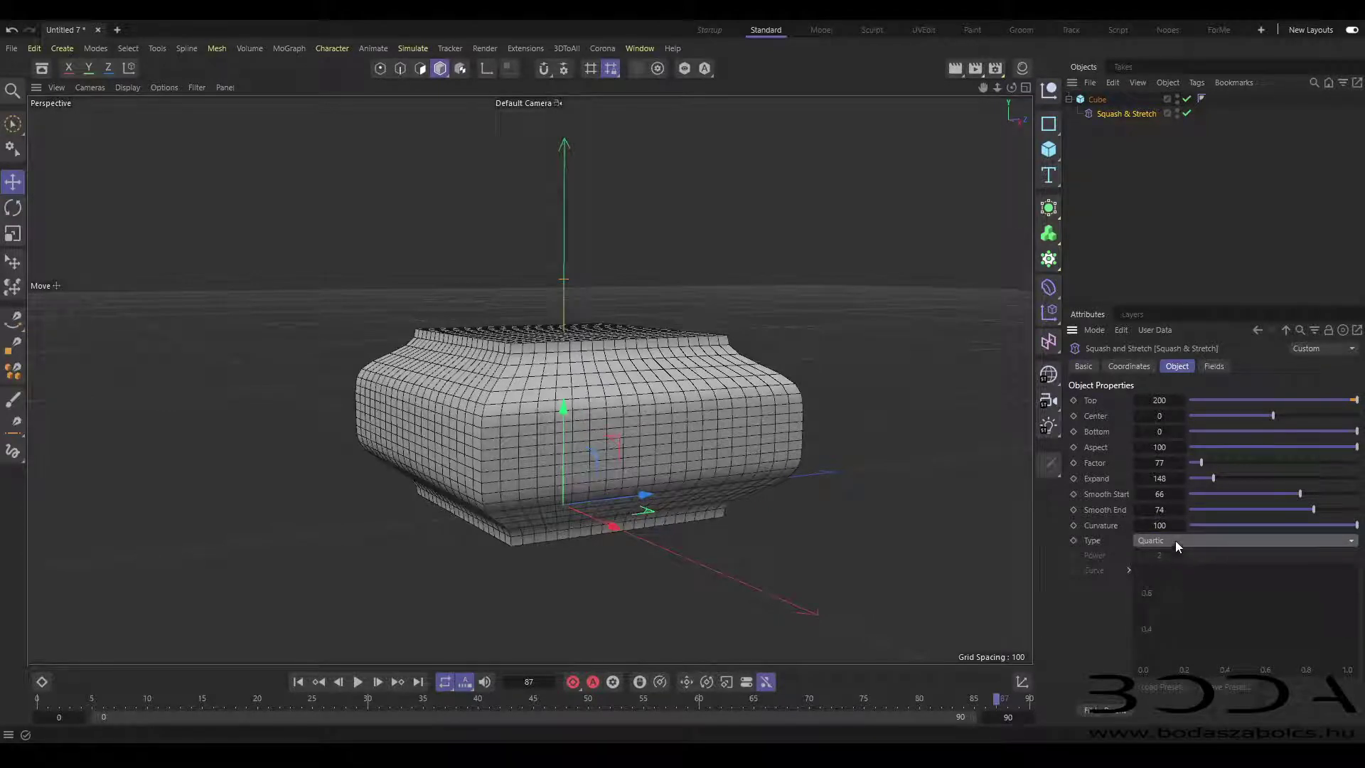
{"action": "left_click", "coordinate": [1174, 540]}
{"action": "left_click", "coordinate": [1178, 604]}
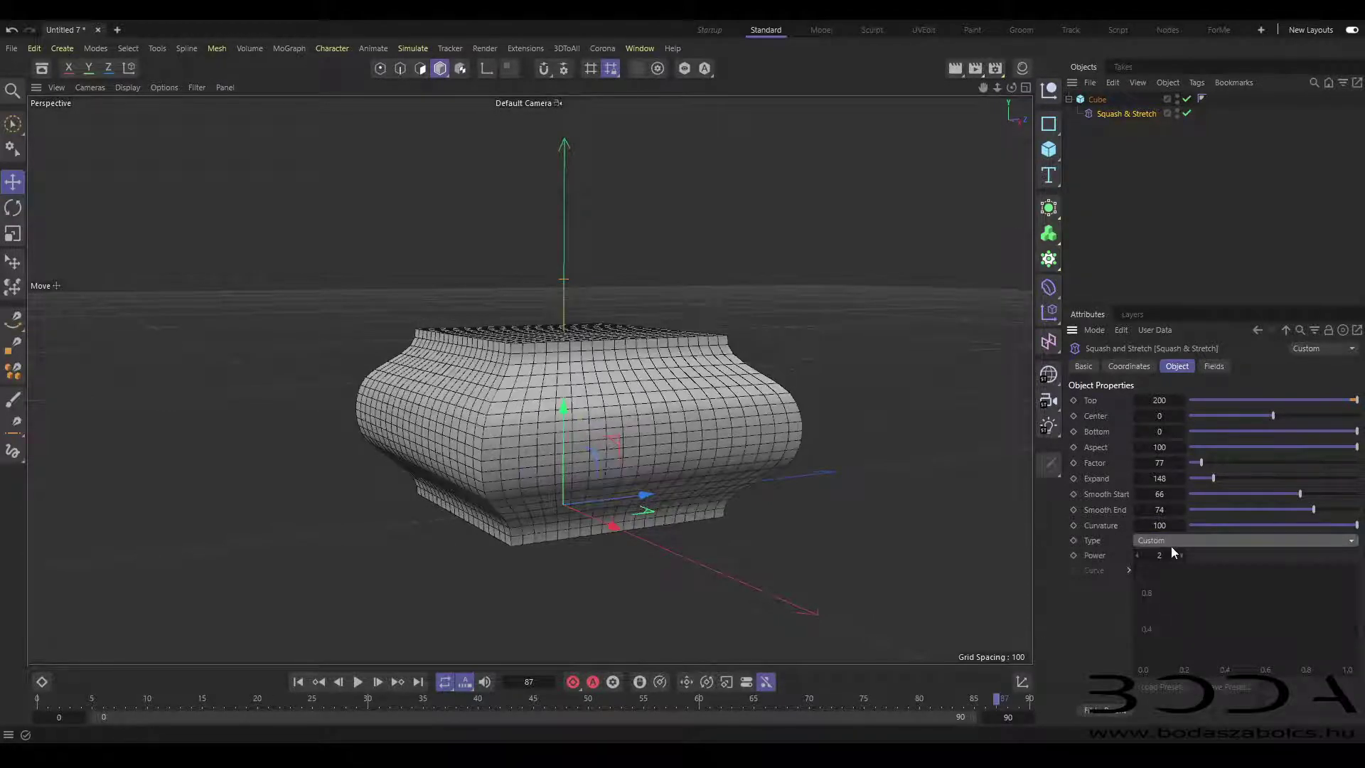
Step: Set the deformer's Type to Spline, adjust its curve slightly and lower the Factor to 48
{"action": "left_click", "coordinate": [1173, 541]}
{"action": "left_click", "coordinate": [1167, 621]}
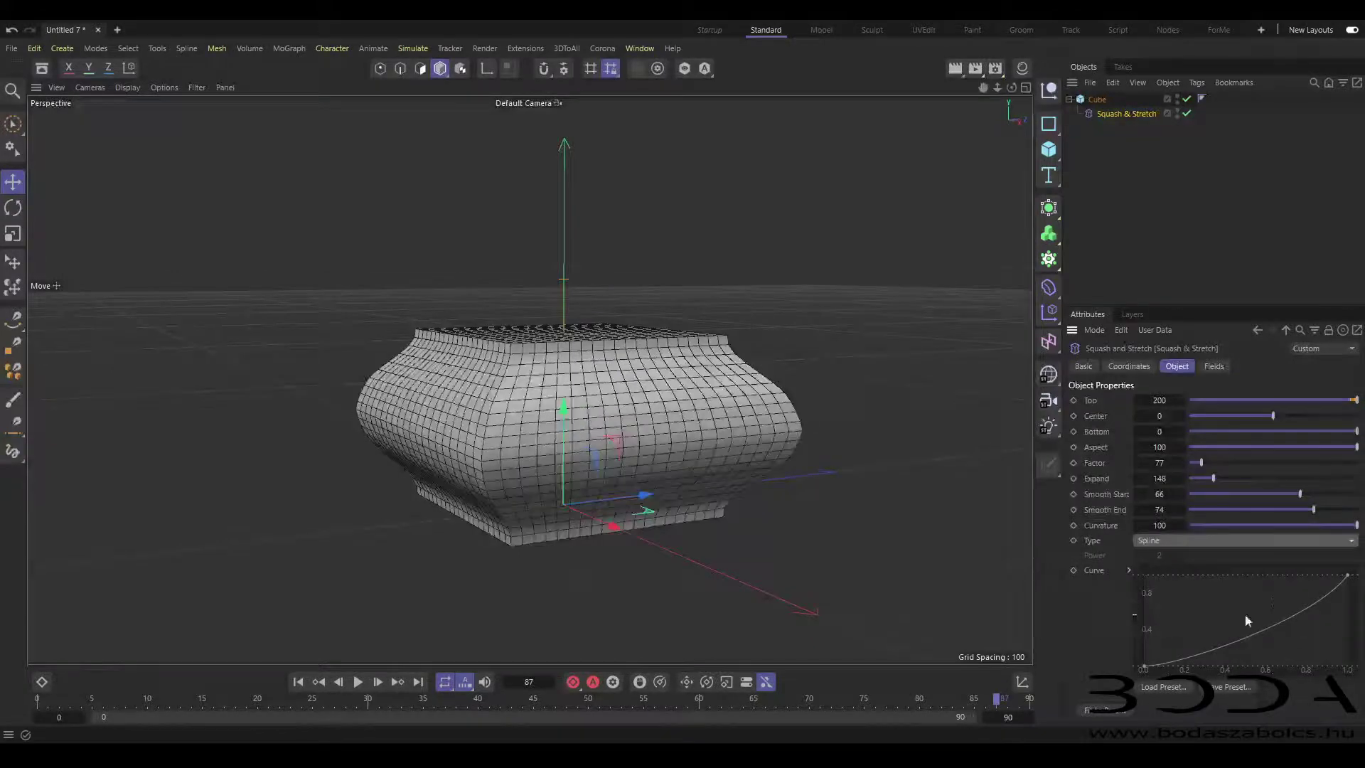
{"action": "mouse_move", "coordinate": [1268, 628]}
{"action": "left_mouse_down"}
{"action": "mouse_move", "coordinate": [1205, 596]}
{"action": "mouse_move", "coordinate": [1286, 590]}
{"action": "mouse_move", "coordinate": [1240, 636]}
{"action": "mouse_move", "coordinate": [1278, 628]}
{"action": "mouse_move", "coordinate": [1263, 629]}
{"action": "left_mouse_up"}
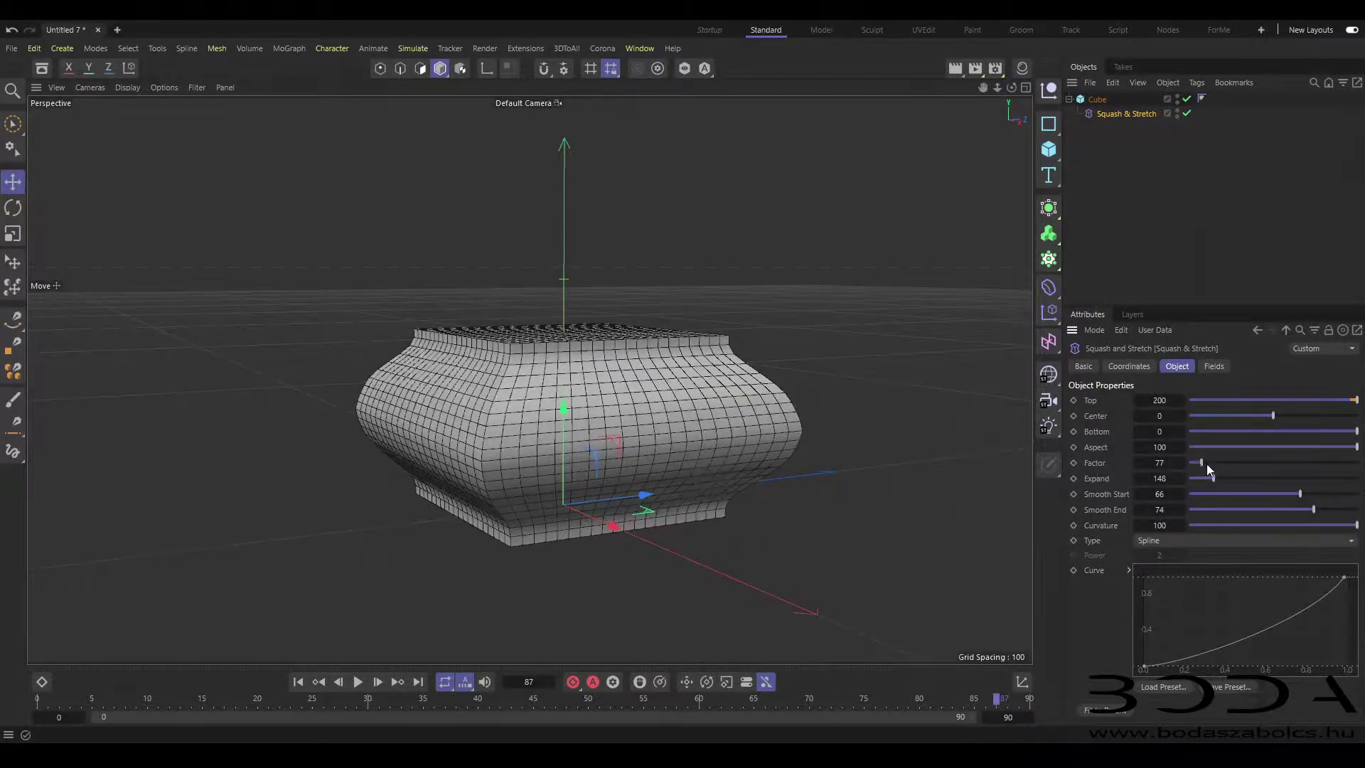
{"action": "mouse_move", "coordinate": [1206, 464]}
{"action": "left_mouse_down"}
{"action": "mouse_move", "coordinate": [1226, 464]}
{"action": "mouse_move", "coordinate": [1195, 463]}
{"action": "left_mouse_up"}
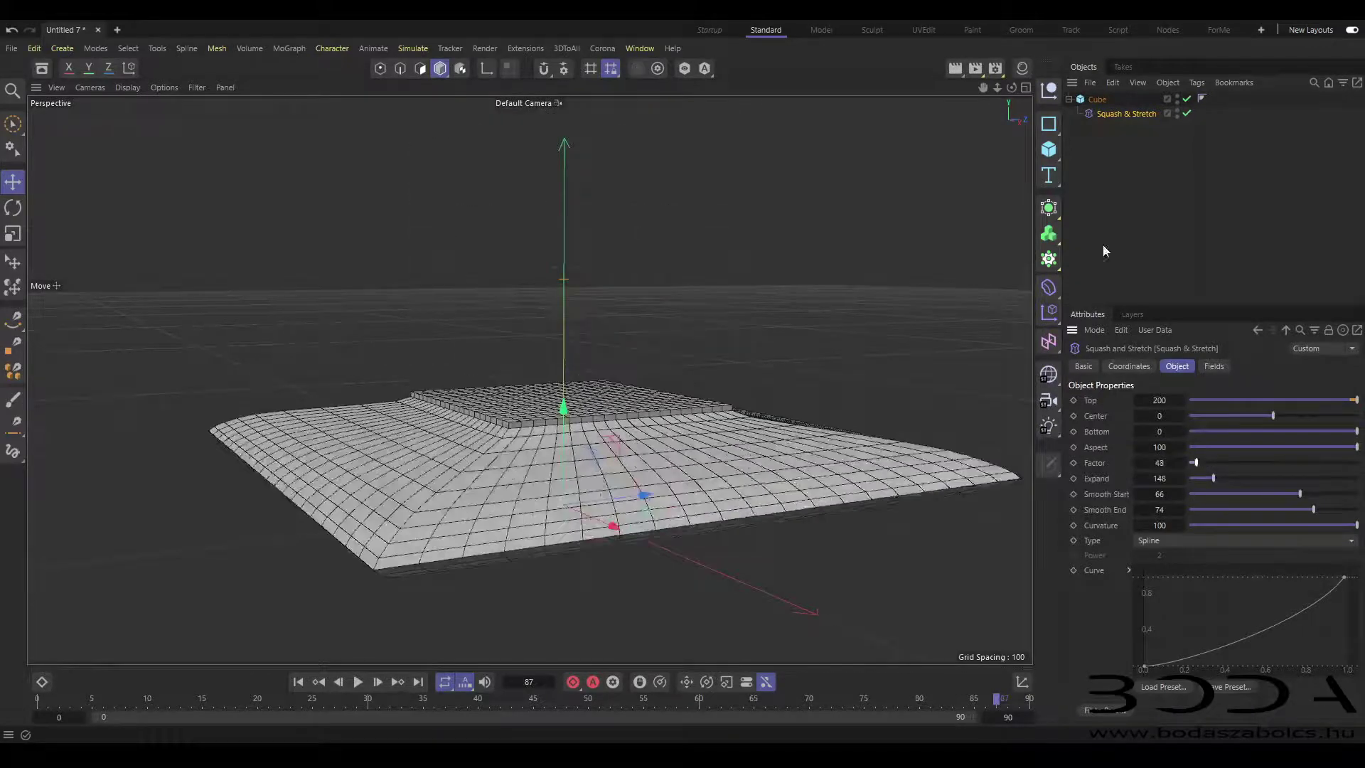
Step: Delete the cube together with its Squash & Stretch deformer and add a sphere in its place
{"action": "left_click_drag", "start_coordinate": [1152, 171], "coordinate": [1024, 149]}
{"action": "key", "text": "Delete"}
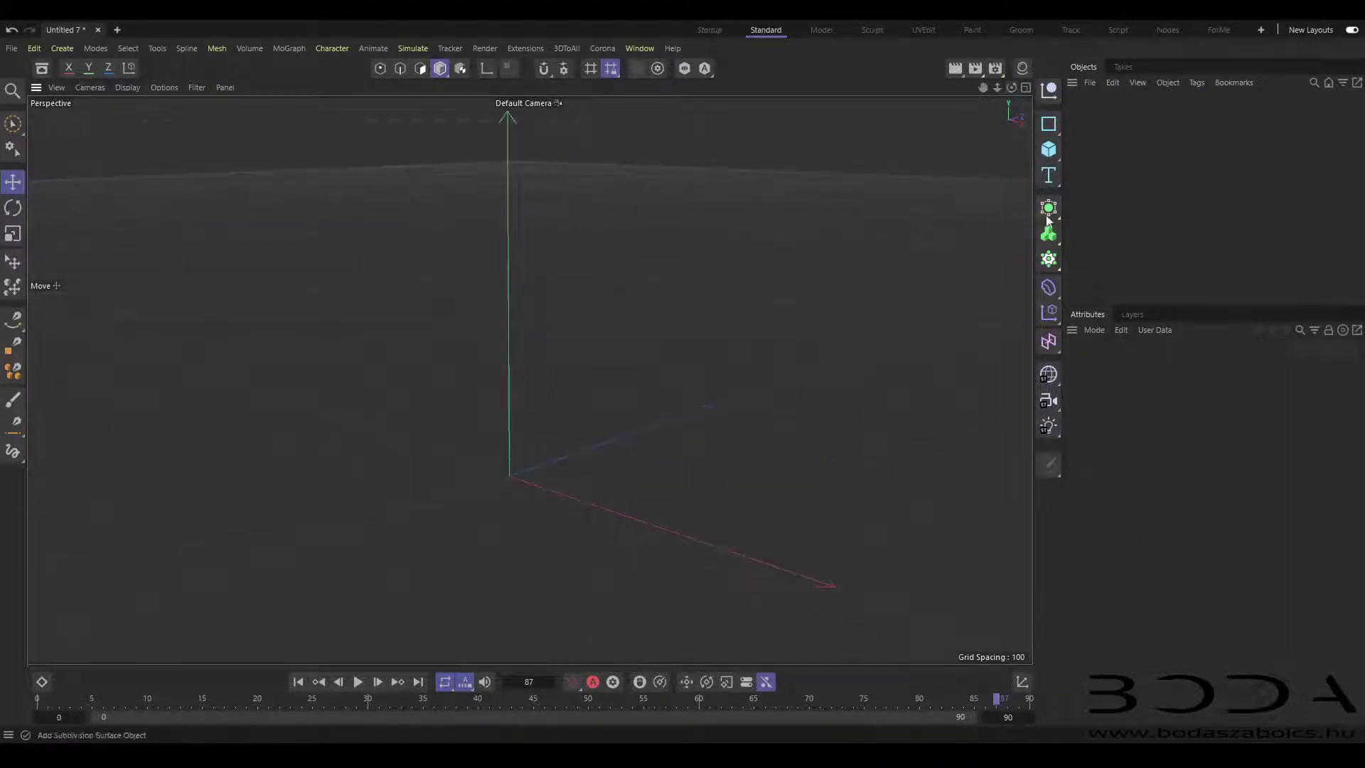
{"action": "left_click", "coordinate": [1048, 148]}
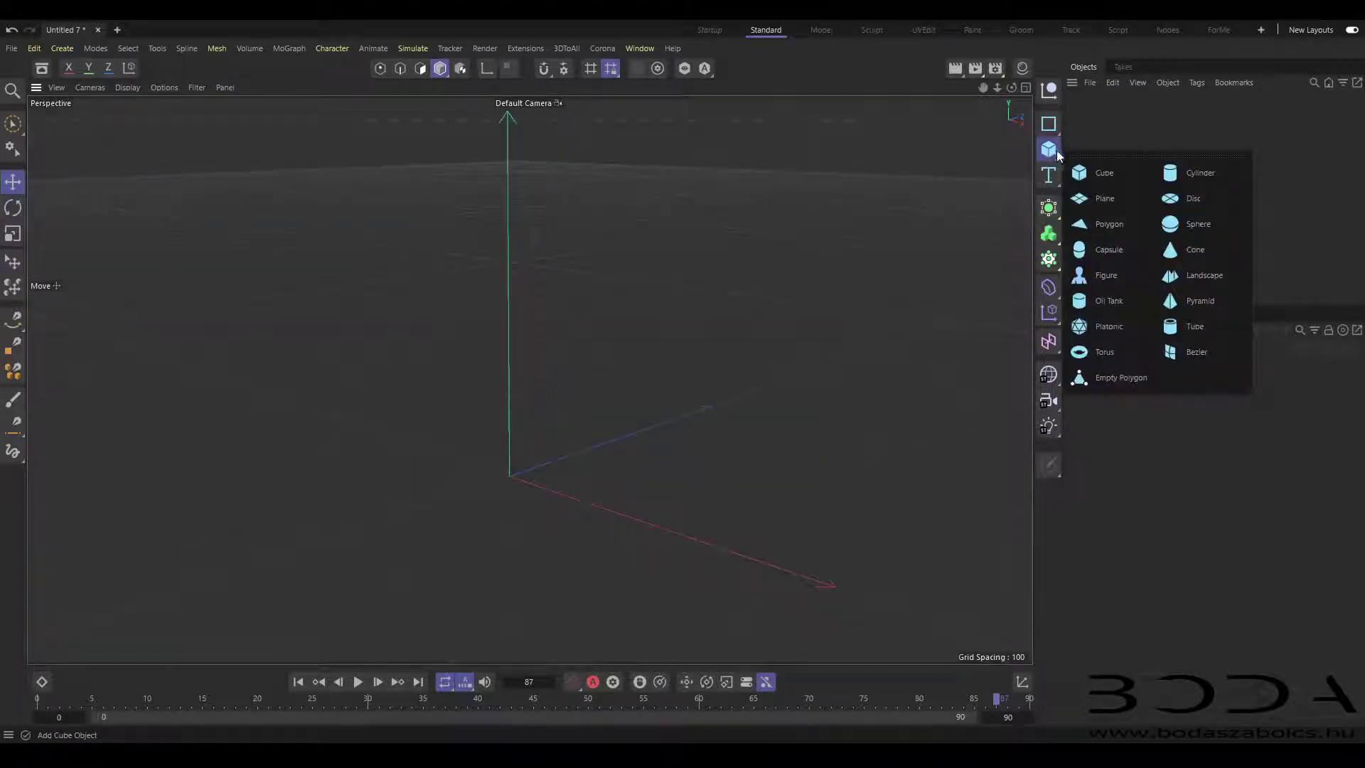
{"action": "left_click", "coordinate": [1186, 226]}
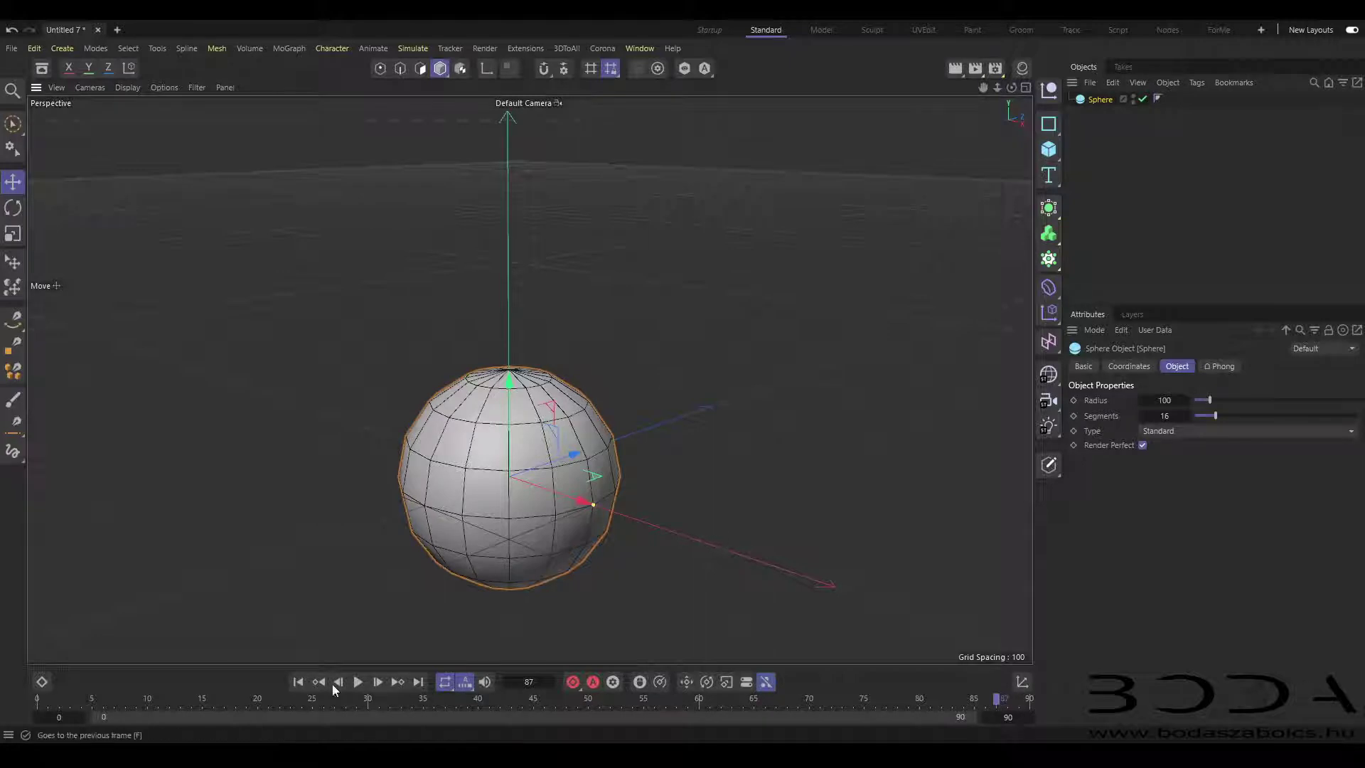
Step: Go to the first frame of the timeline and set the sphere's Y position to 100
{"action": "left_click", "coordinate": [298, 682]}
{"action": "left_click", "coordinate": [1022, 681]}
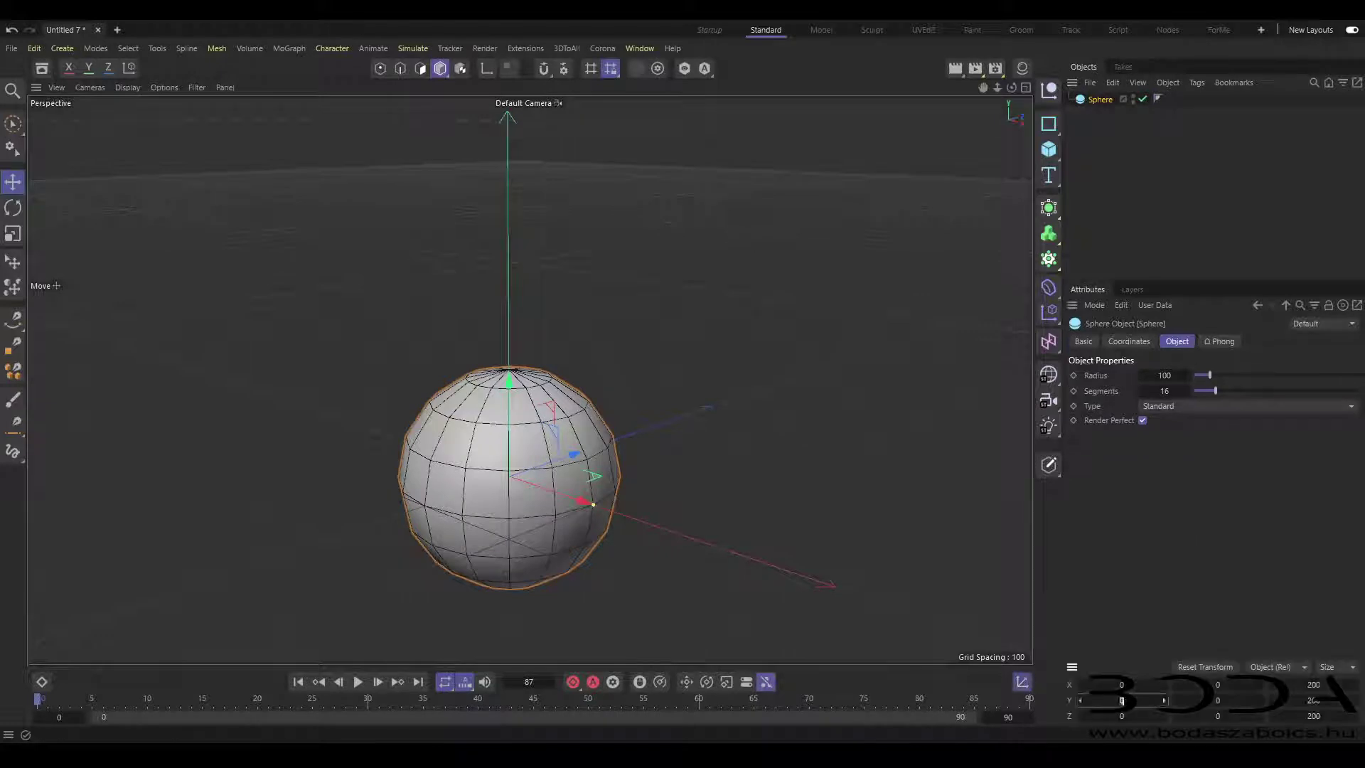
{"action": "left_click", "coordinate": [1123, 700]}
{"action": "type", "text": "100"}
{"action": "key", "text": "Return"}
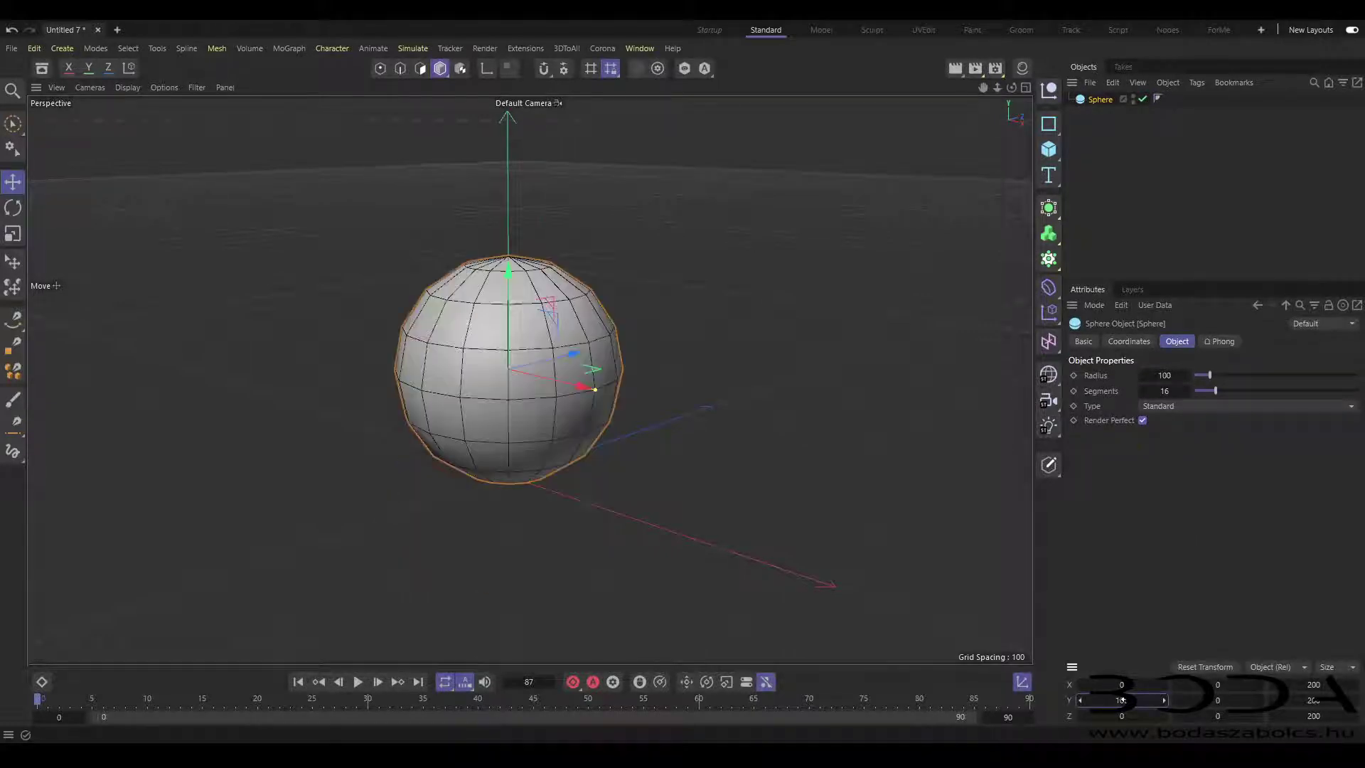
Step: Set the sphere's segments to 30
{"action": "left_click", "coordinate": [1164, 391]}
{"action": "key", "text": "Return"}
{"action": "scroll", "coordinate": [548, 577], "scroll_direction": "down", "scroll_amount": 3}
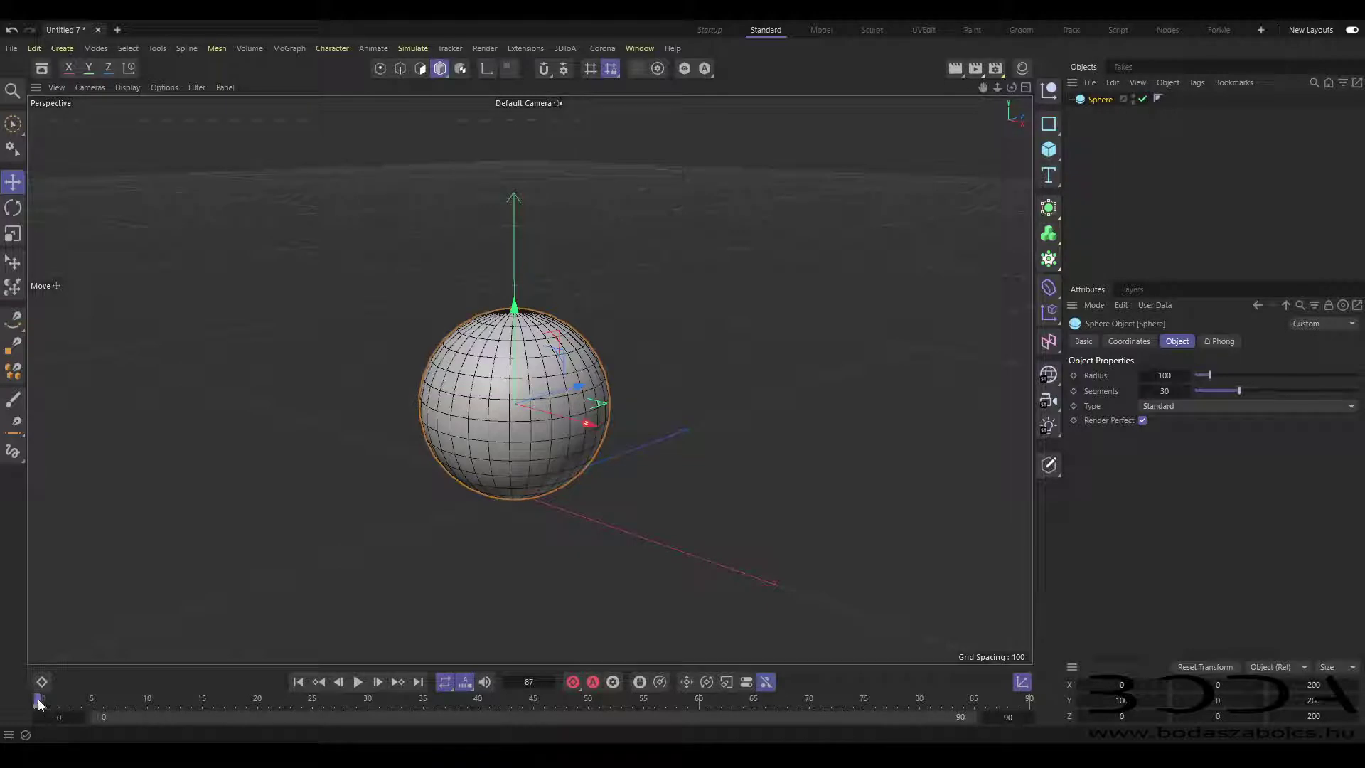
Step: At frame 10, raise the sphere, set its Y position to 300 and record a keyframe
{"action": "left_click_drag", "start_coordinate": [38, 703], "coordinate": [125, 702]}
{"action": "left_click_drag", "start_coordinate": [514, 339], "coordinate": [513, 143]}
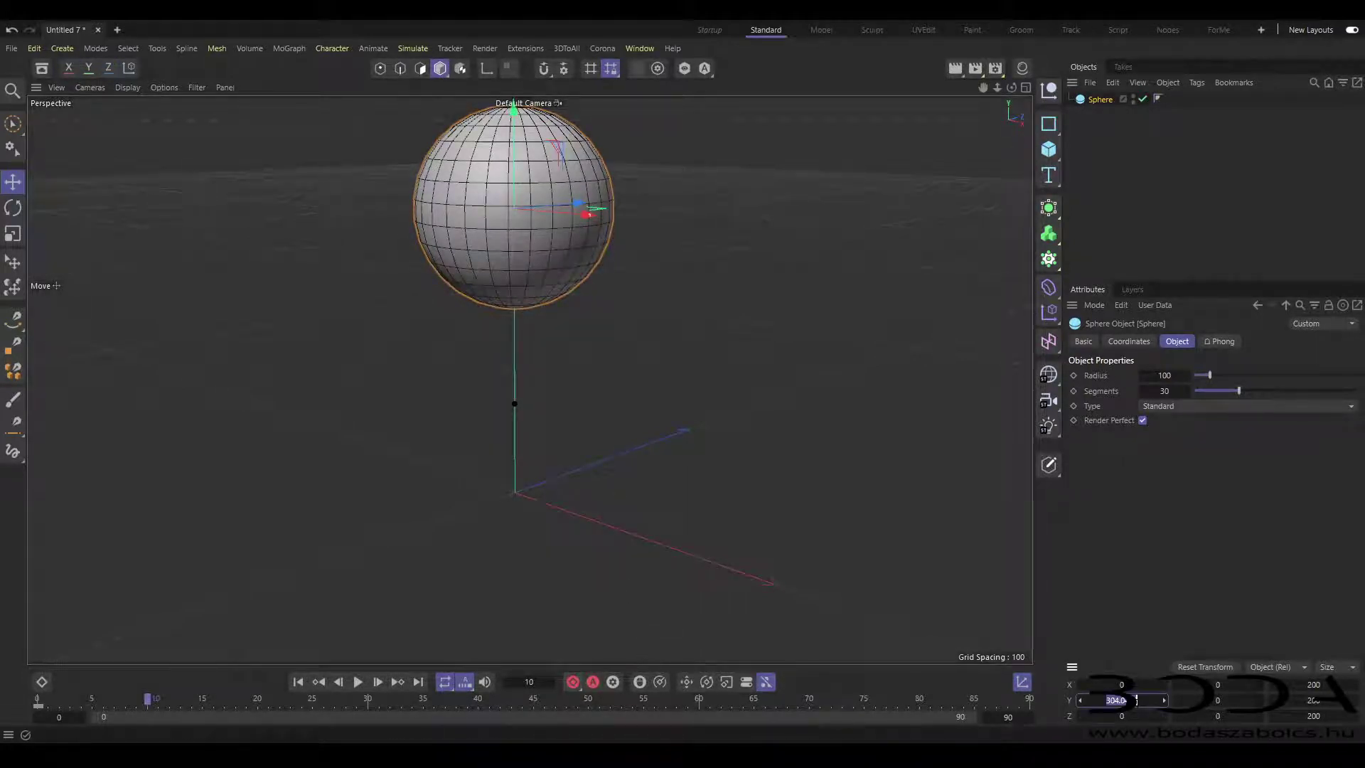
{"action": "type", "text": "300"}
{"action": "key", "text": "Return"}
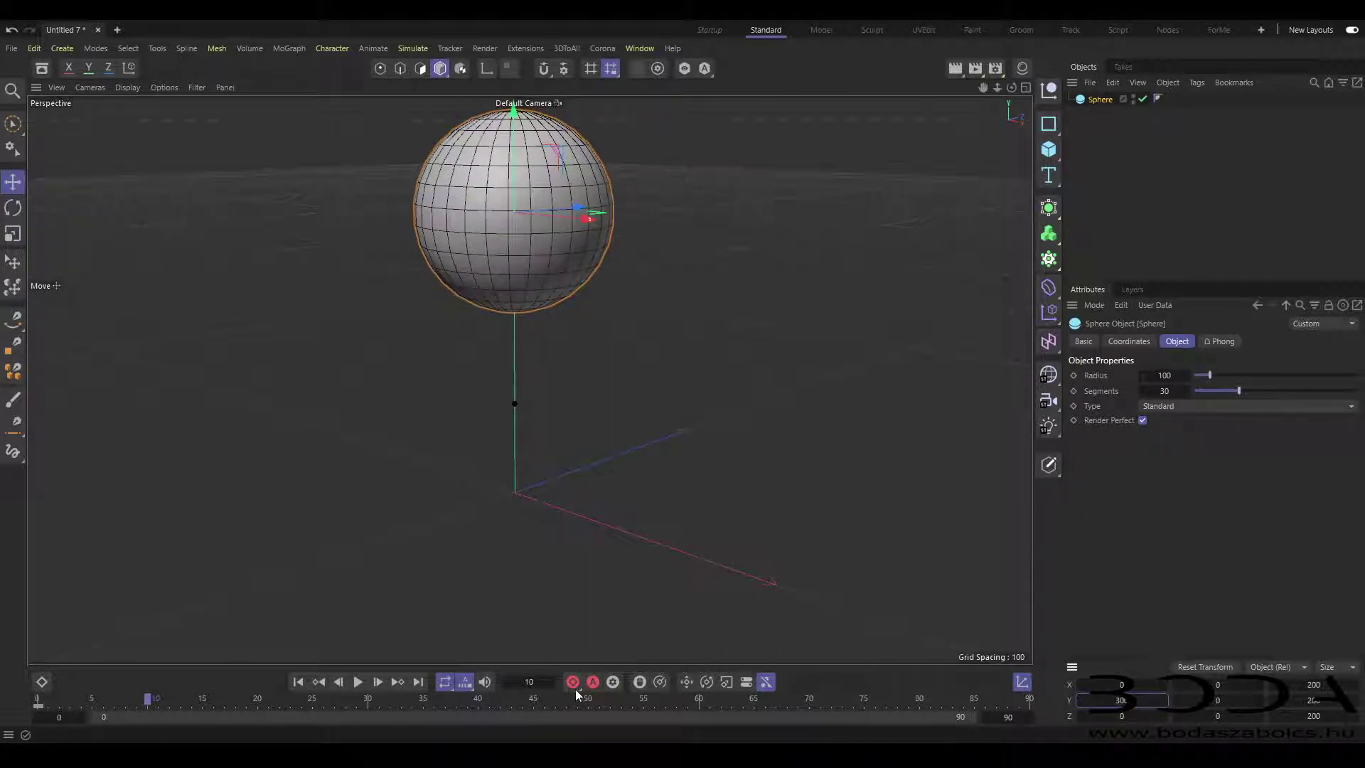
Step: Copy the sphere's frame 0 and frame 10 position keyframes alternately every 10 frames up to frame 90
{"action": "left_click", "coordinate": [38, 705]}
{"action": "left_click_drag", "start_coordinate": [40, 705], "coordinate": [349, 714]}
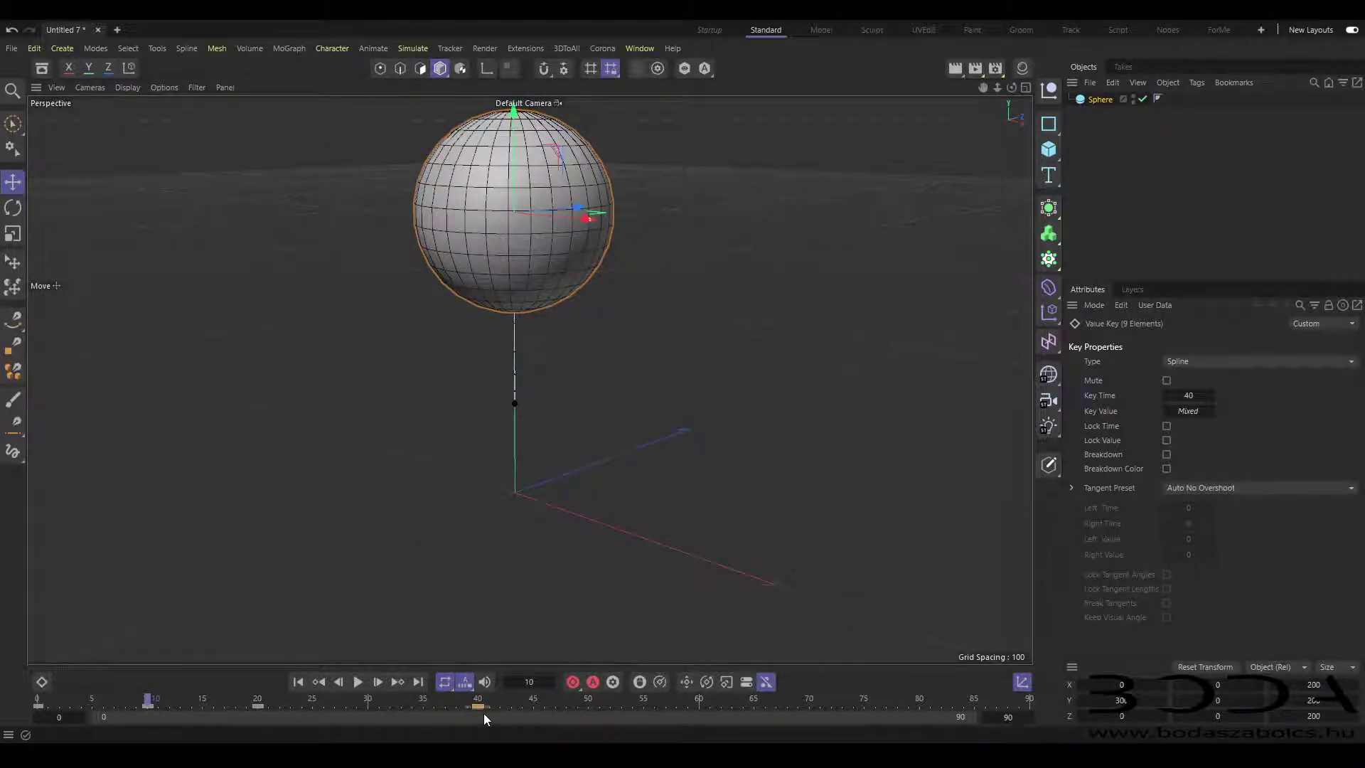
{"action": "left_click_drag", "start_coordinate": [475, 702], "coordinate": [806, 706], "text": "ctrl"}
{"action": "left_click", "coordinate": [148, 706]}
{"action": "left_click_drag", "start_coordinate": [149, 706], "coordinate": [1034, 708], "text": "ctrl"}
Step: Play the sphere's bounce animation from the start and return to the first frame
{"action": "key", "text": "shift+f"}
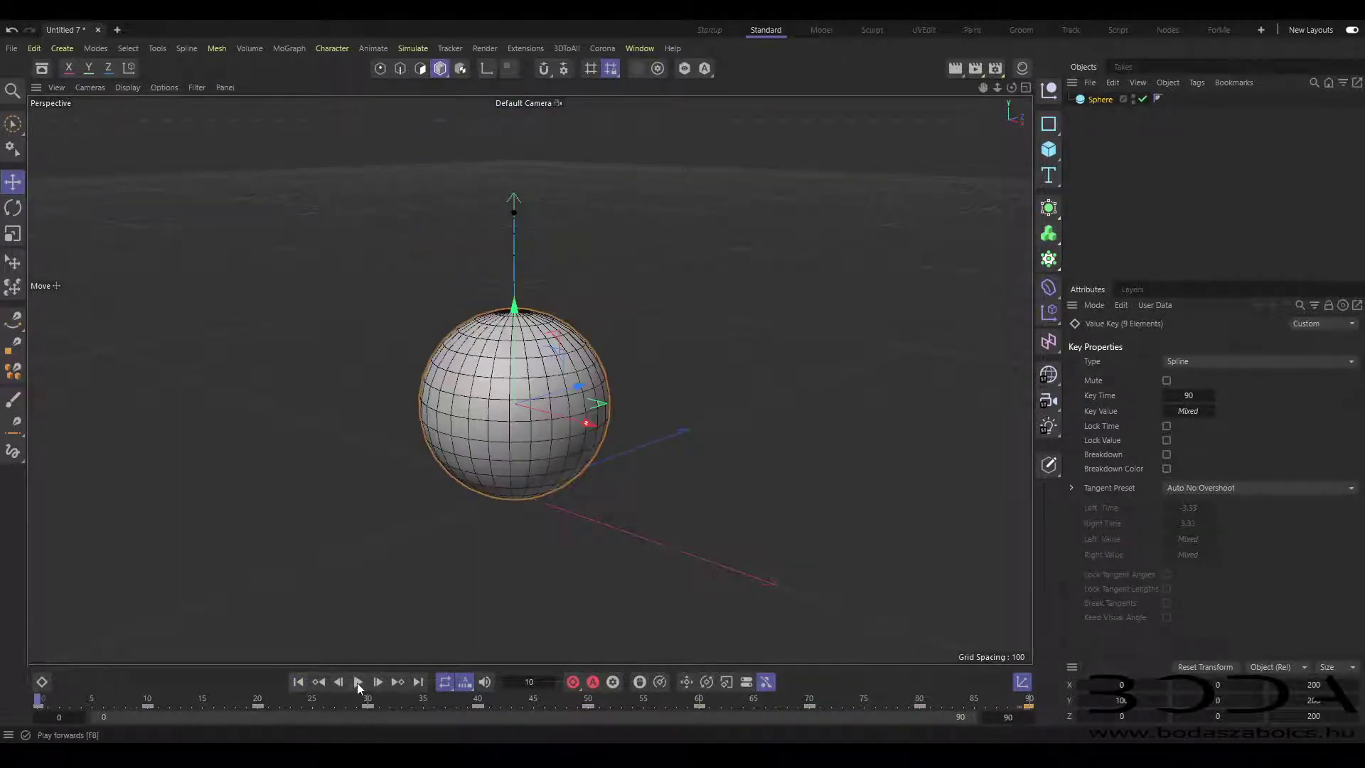
{"action": "left_click", "coordinate": [358, 682]}
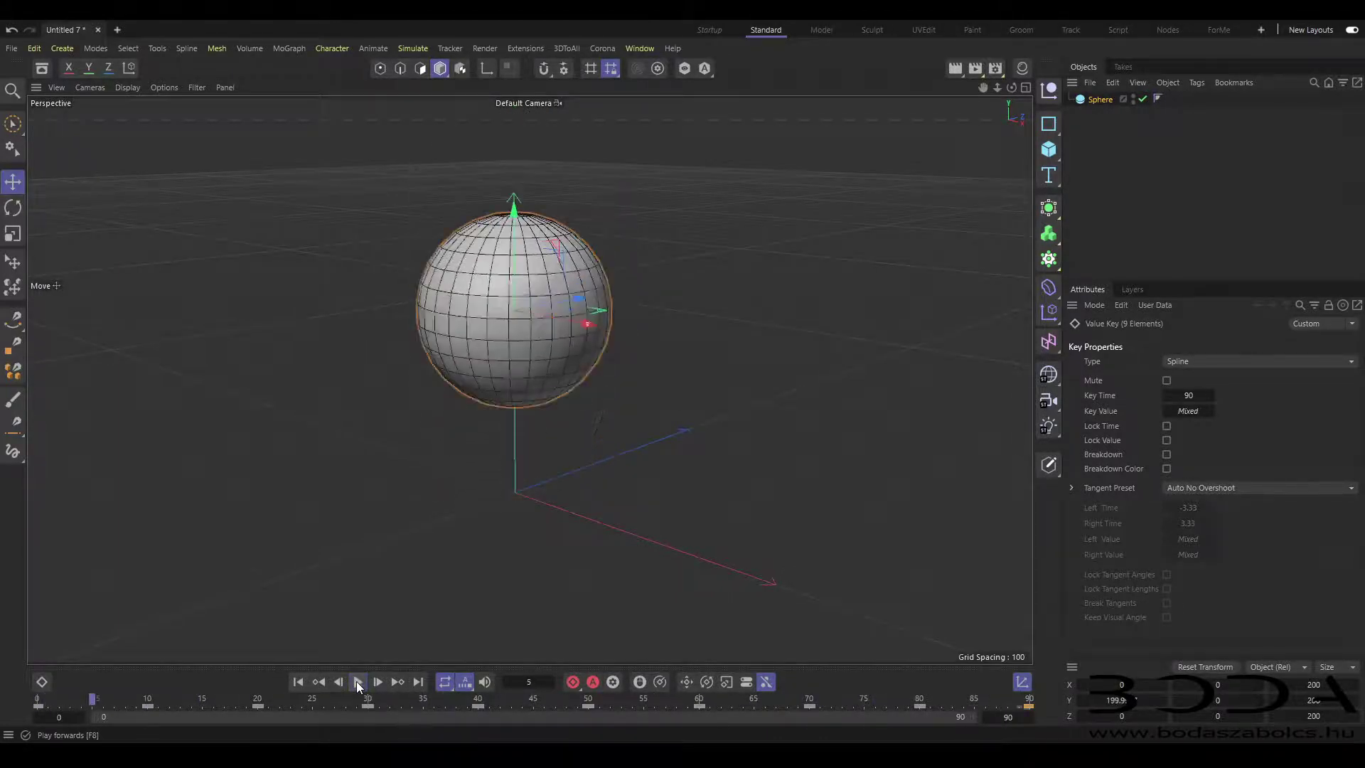
{"action": "left_click", "coordinate": [357, 682]}
{"action": "left_click", "coordinate": [299, 682]}
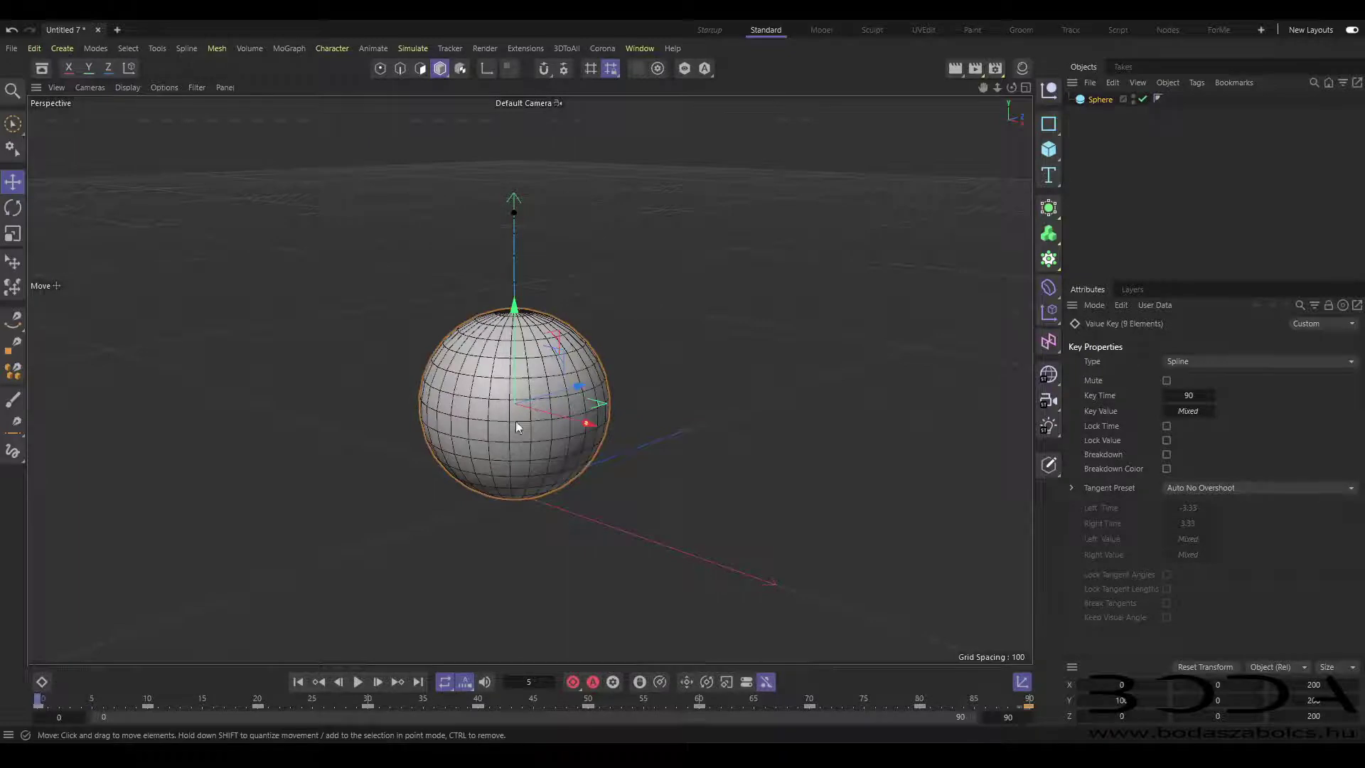
Step: Add a Squash & Stretch deformer and make it a child of the sphere
{"action": "left_click", "coordinate": [1099, 159]}
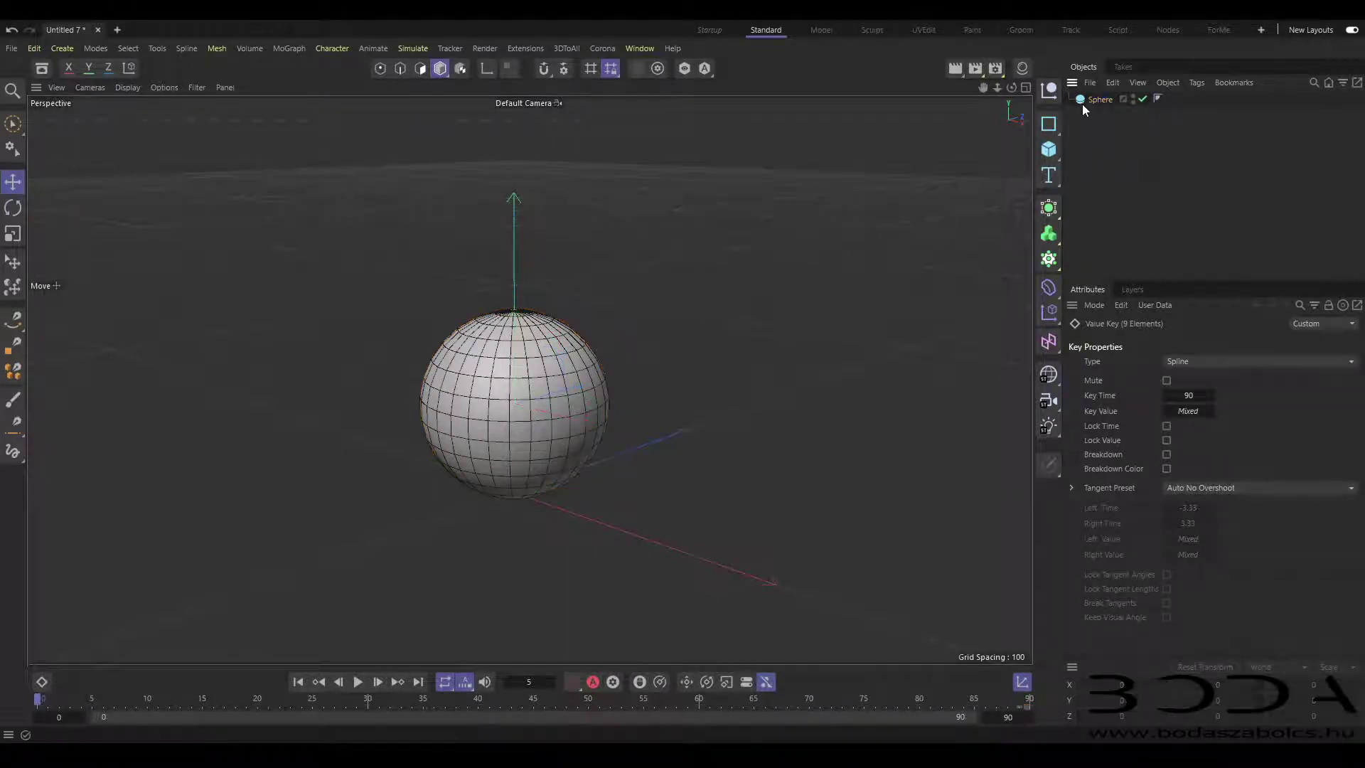
{"action": "left_click", "coordinate": [1086, 101]}
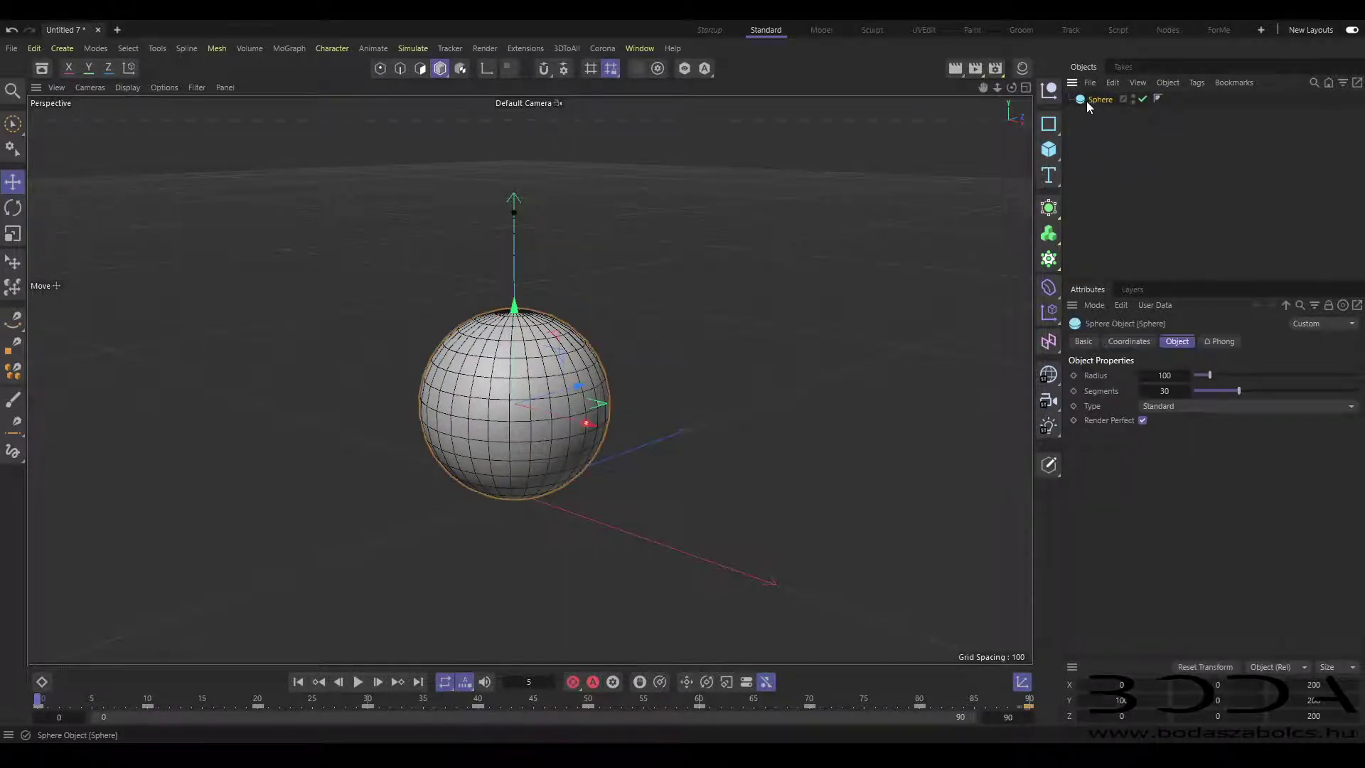
{"action": "left_click", "coordinate": [1048, 287]}
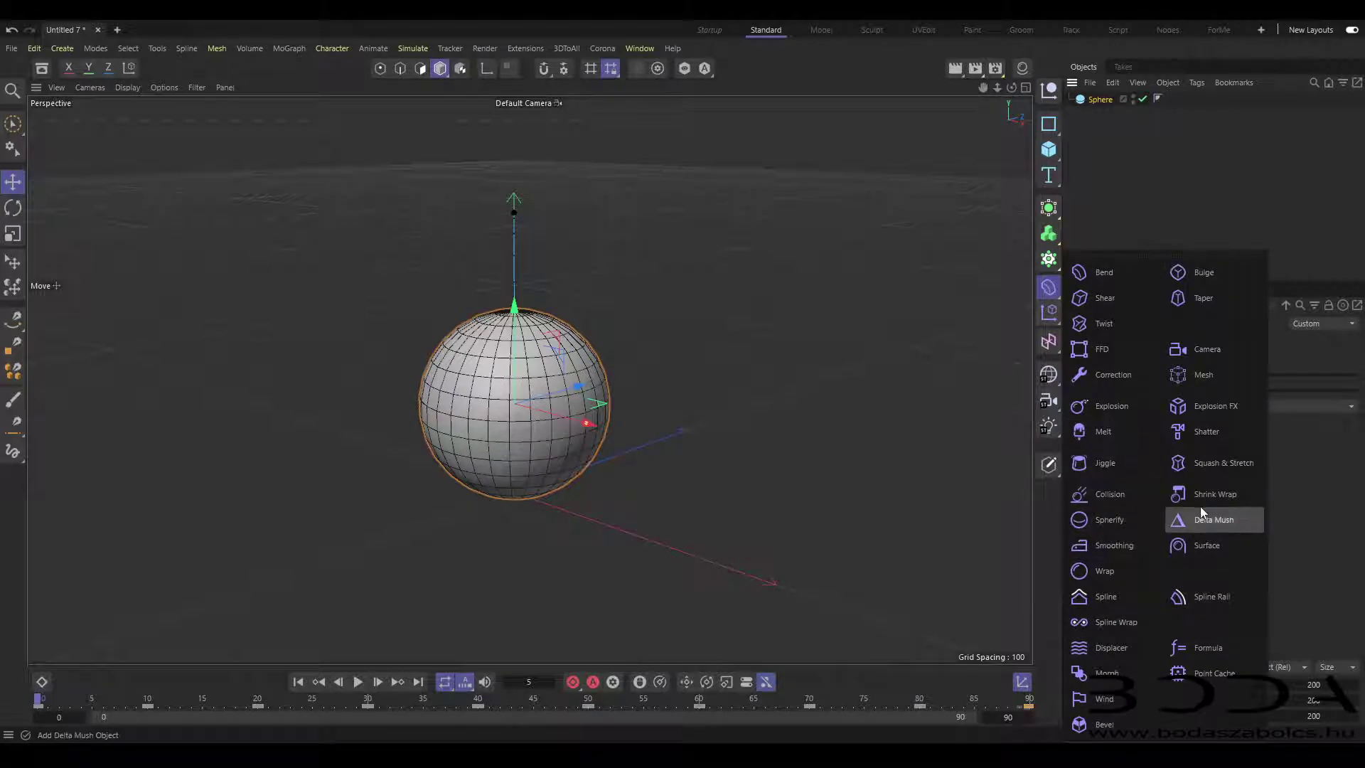
{"action": "left_click", "coordinate": [1216, 464]}
{"action": "left_click_drag", "start_coordinate": [1117, 100], "coordinate": [1106, 113]}
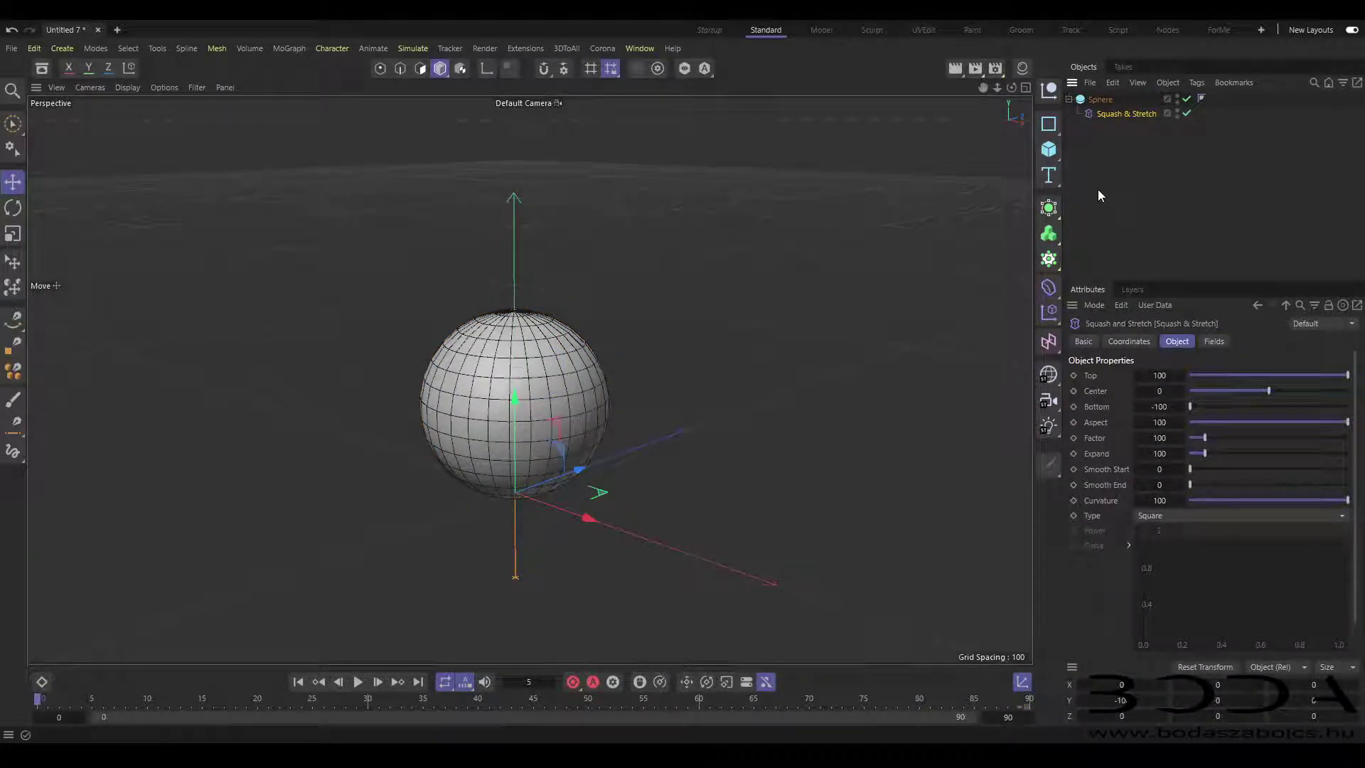
Step: Set the deformer's Top to 200 and Bottom to 0 in the four-view layout and try out its Factor
{"action": "middle_click", "coordinate": [701, 348]}
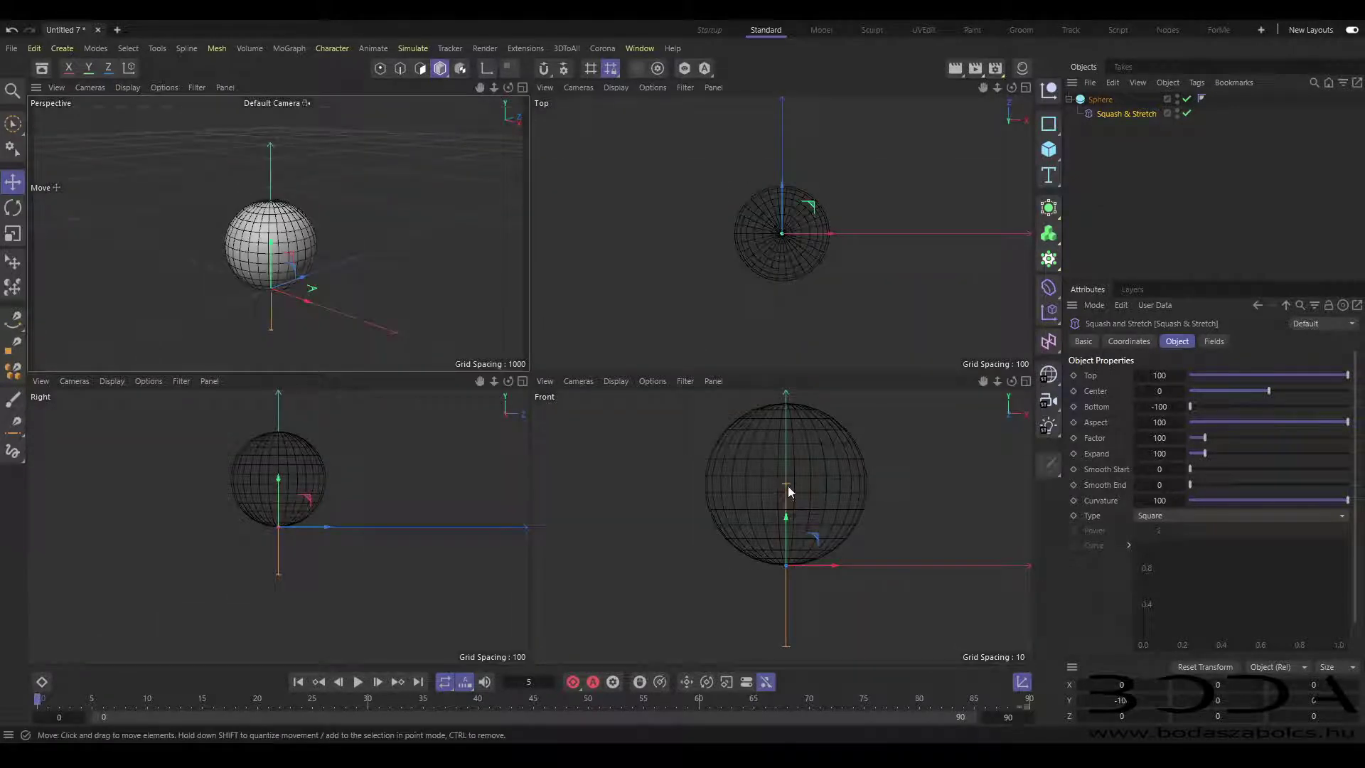
{"action": "double_click", "coordinate": [1158, 375]}
{"action": "type", "text": "200"}
{"action": "key", "text": "Return"}
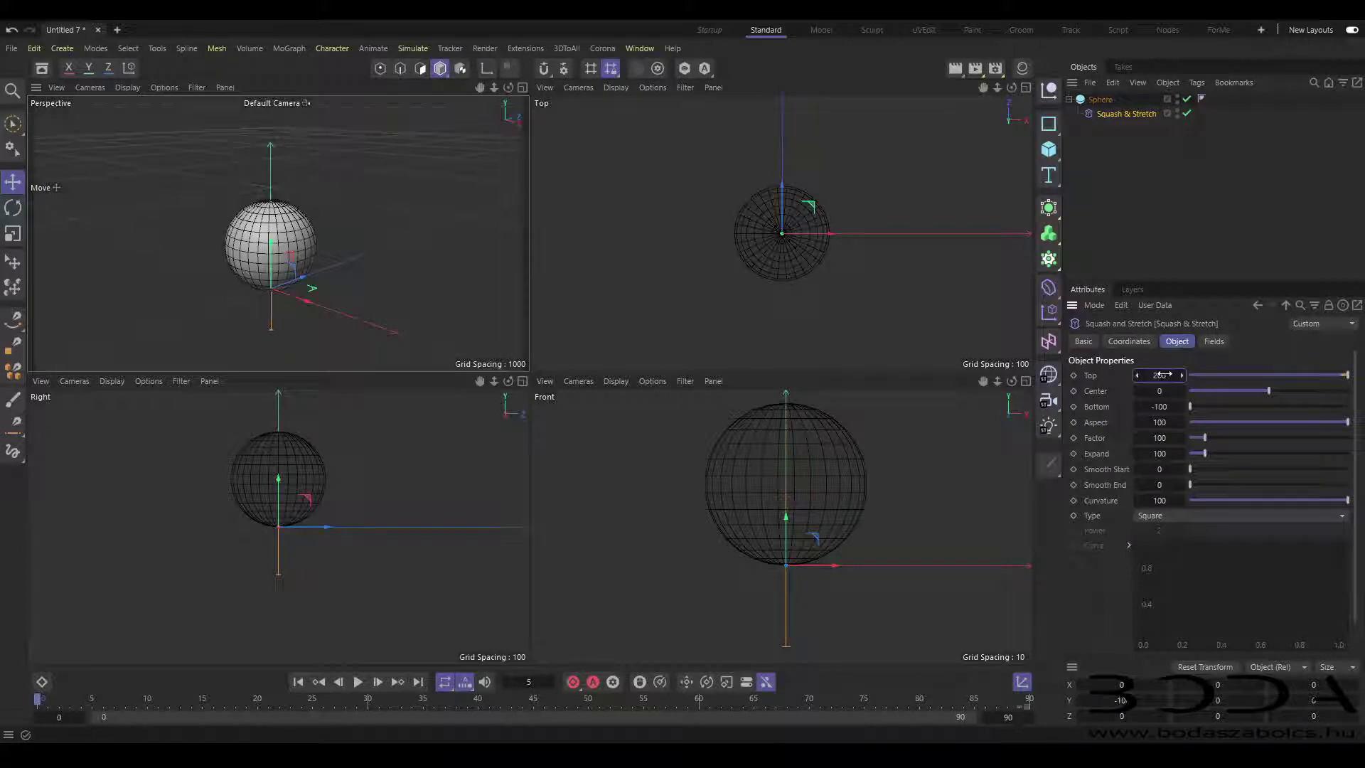
{"action": "double_click", "coordinate": [1159, 406]}
{"action": "type", "text": "0"}
{"action": "key", "text": "Return"}
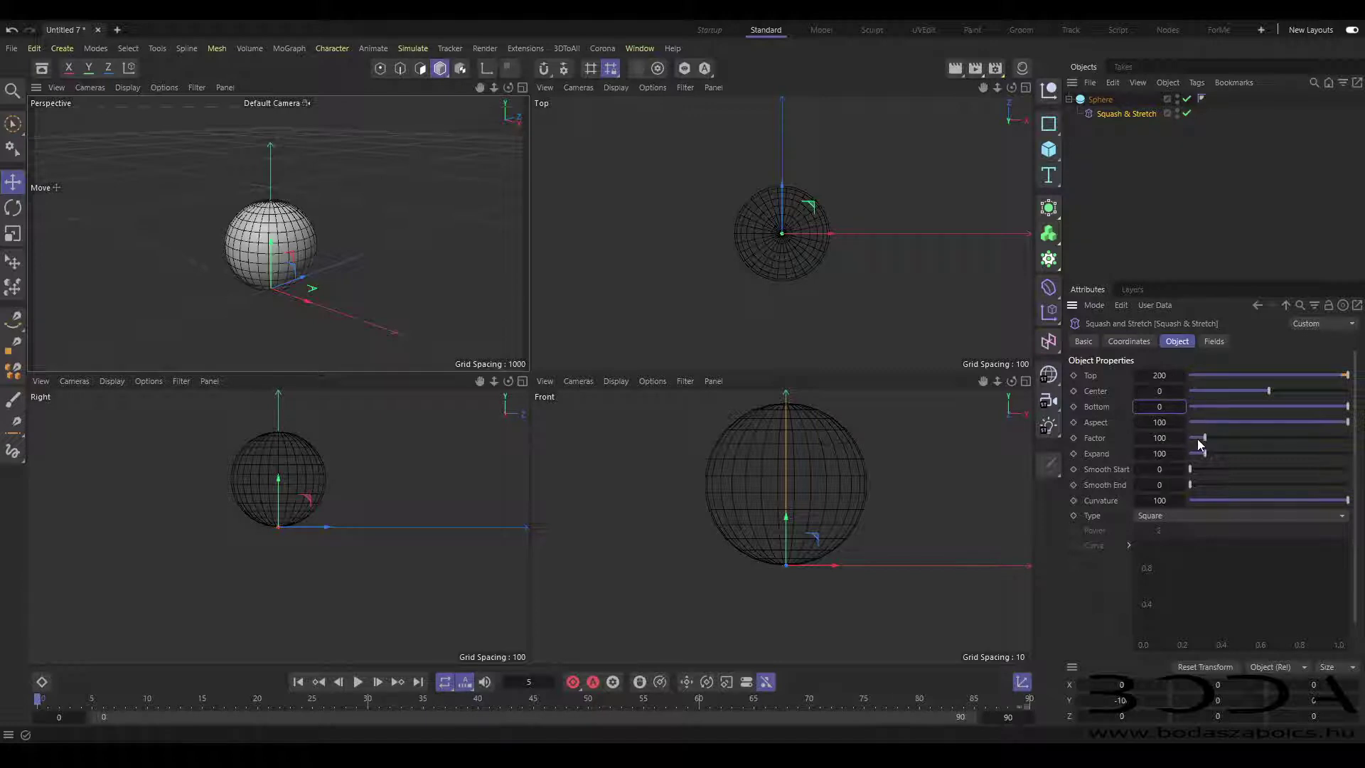
{"action": "left_click_drag", "start_coordinate": [1206, 442], "coordinate": [1182, 438]}
{"action": "middle_click", "coordinate": [325, 280]}
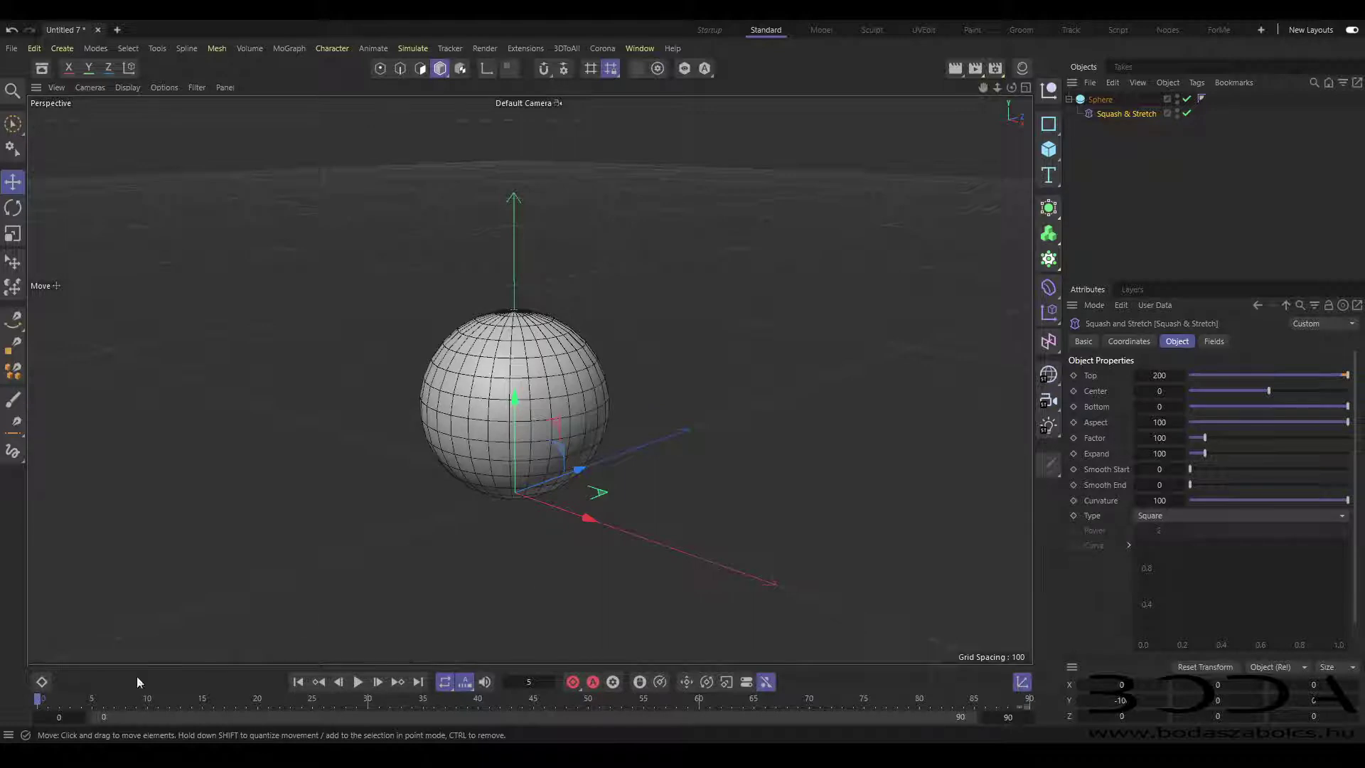
Step: Try out the deformer's Factor at frame 10, then keyframe it at 100 on frames 10 and 0
{"action": "left_click", "coordinate": [47, 702]}
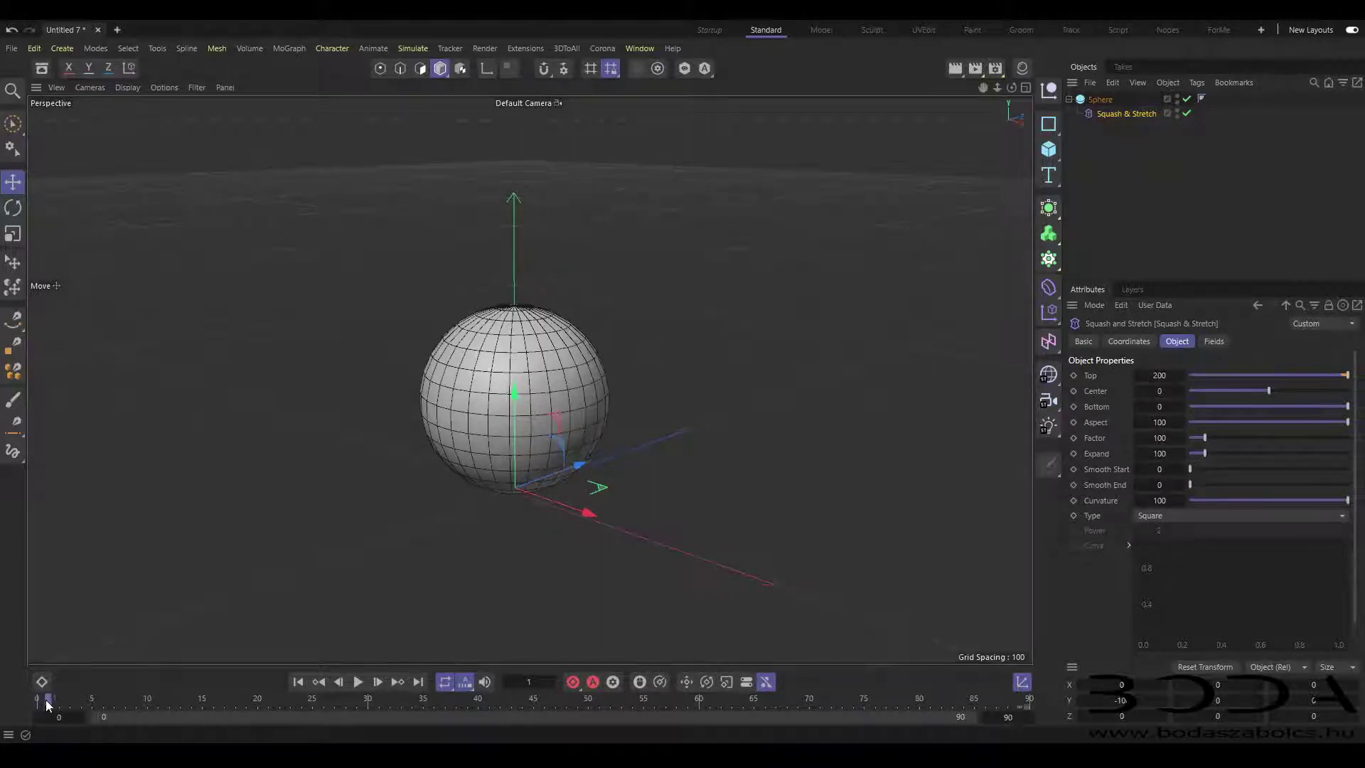
{"action": "left_click_drag", "start_coordinate": [47, 703], "coordinate": [147, 700]}
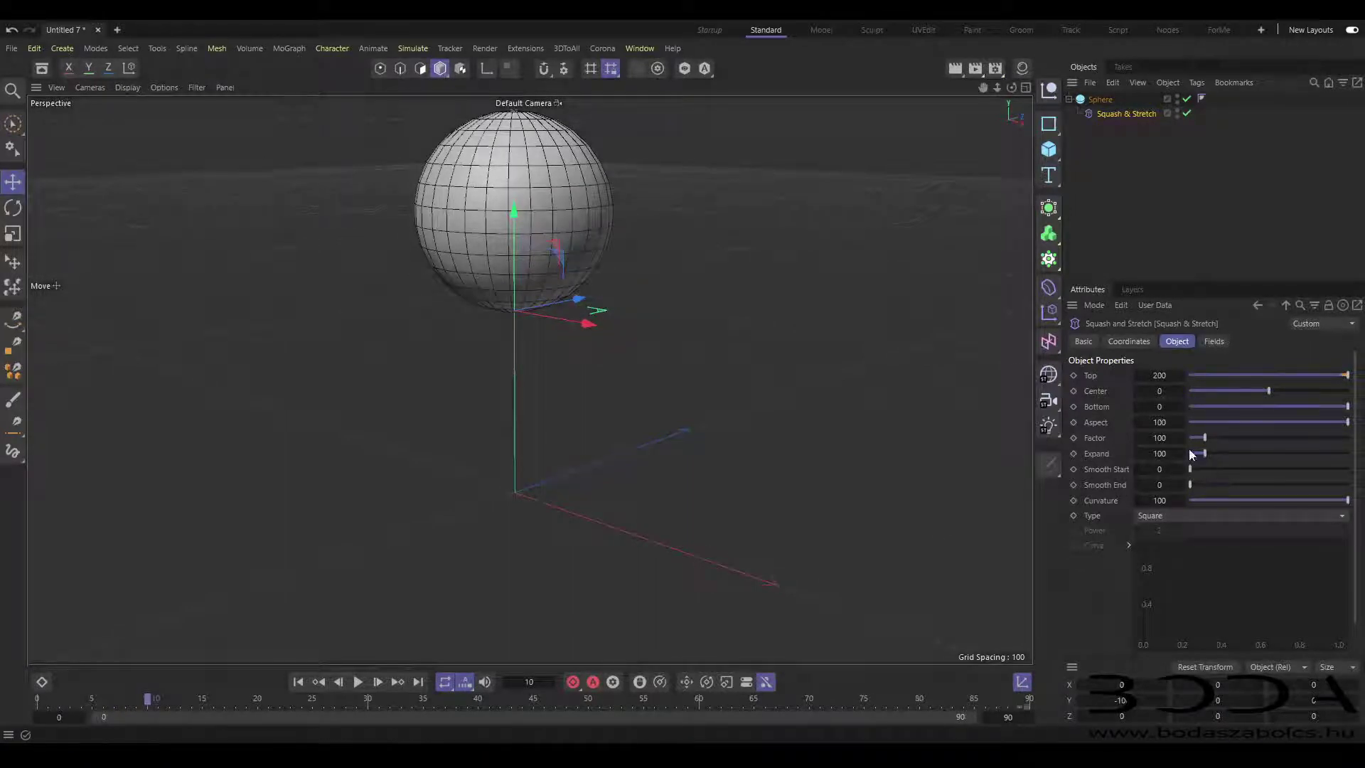
{"action": "left_click_drag", "start_coordinate": [1179, 436], "coordinate": [1209, 437]}
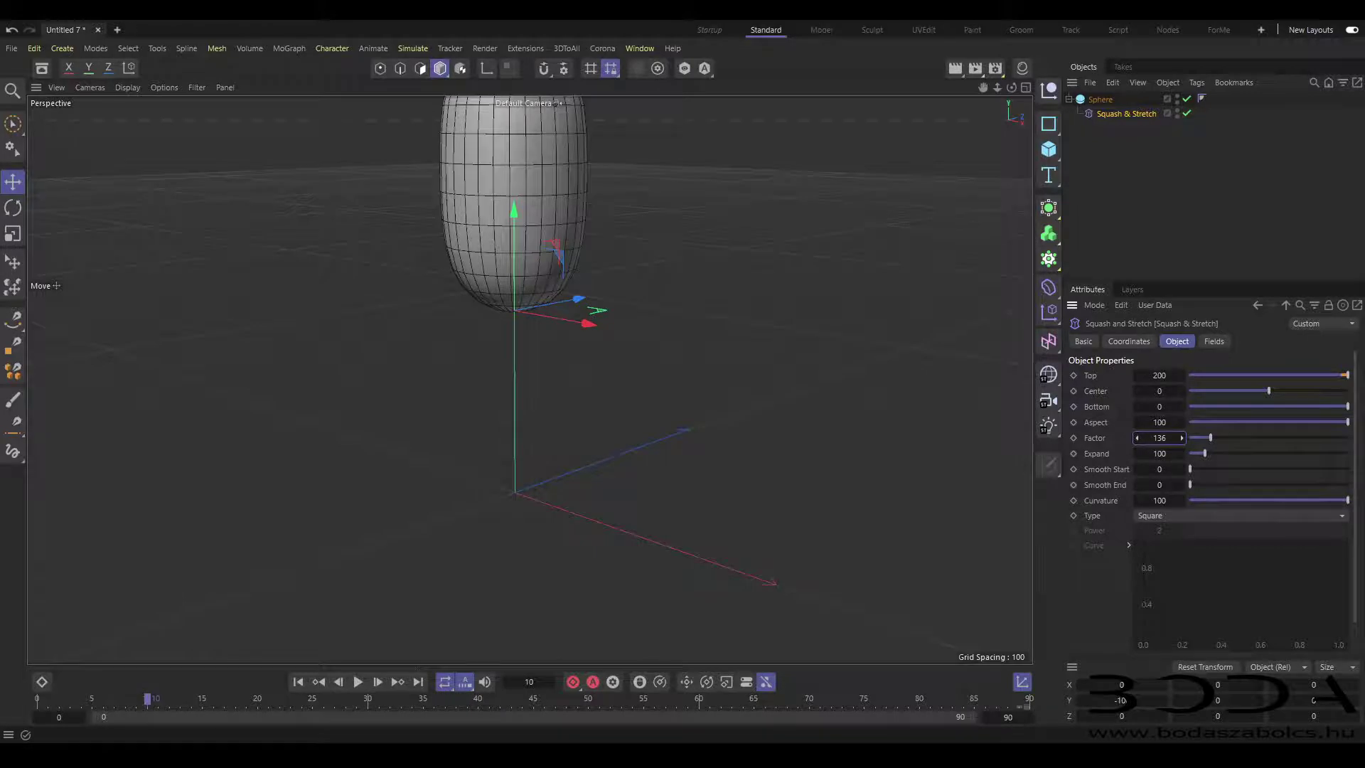
{"action": "left_click_drag", "start_coordinate": [1208, 436], "coordinate": [1180, 436]}
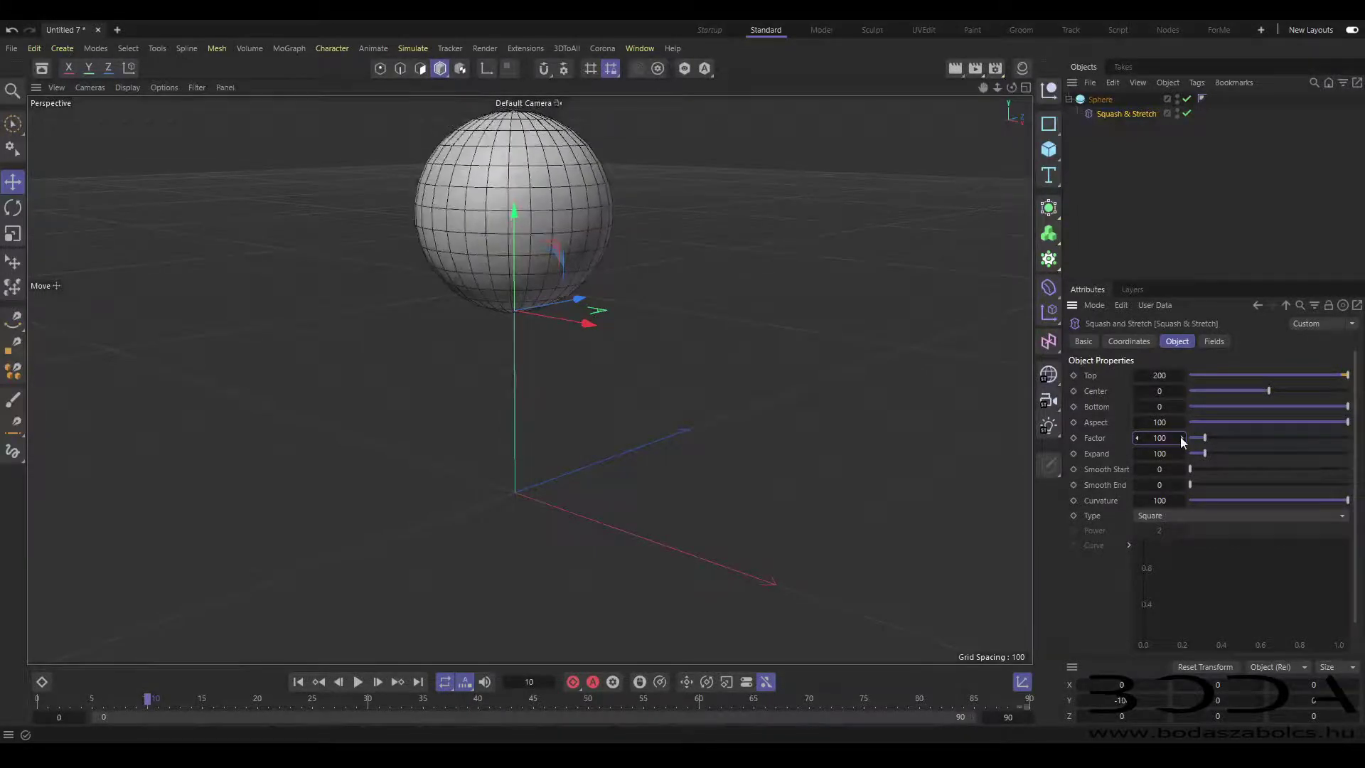
{"action": "left_click", "coordinate": [1074, 438]}
{"action": "left_click_drag", "start_coordinate": [147, 700], "coordinate": [38, 700]}
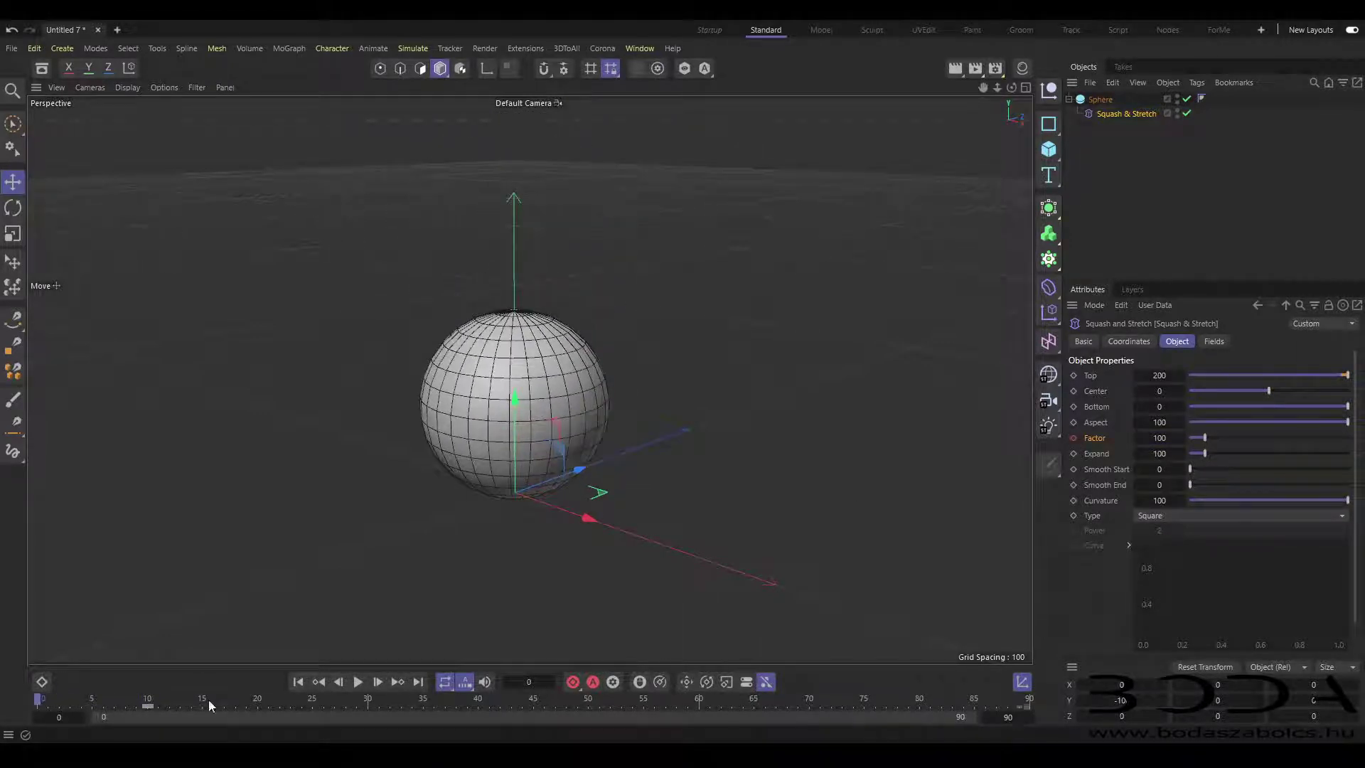
{"action": "left_click", "coordinate": [1073, 438]}
Step: At frame 5, set the deformer's Factor to 150 and keyframe it
{"action": "left_click_drag", "start_coordinate": [39, 700], "coordinate": [92, 701]}
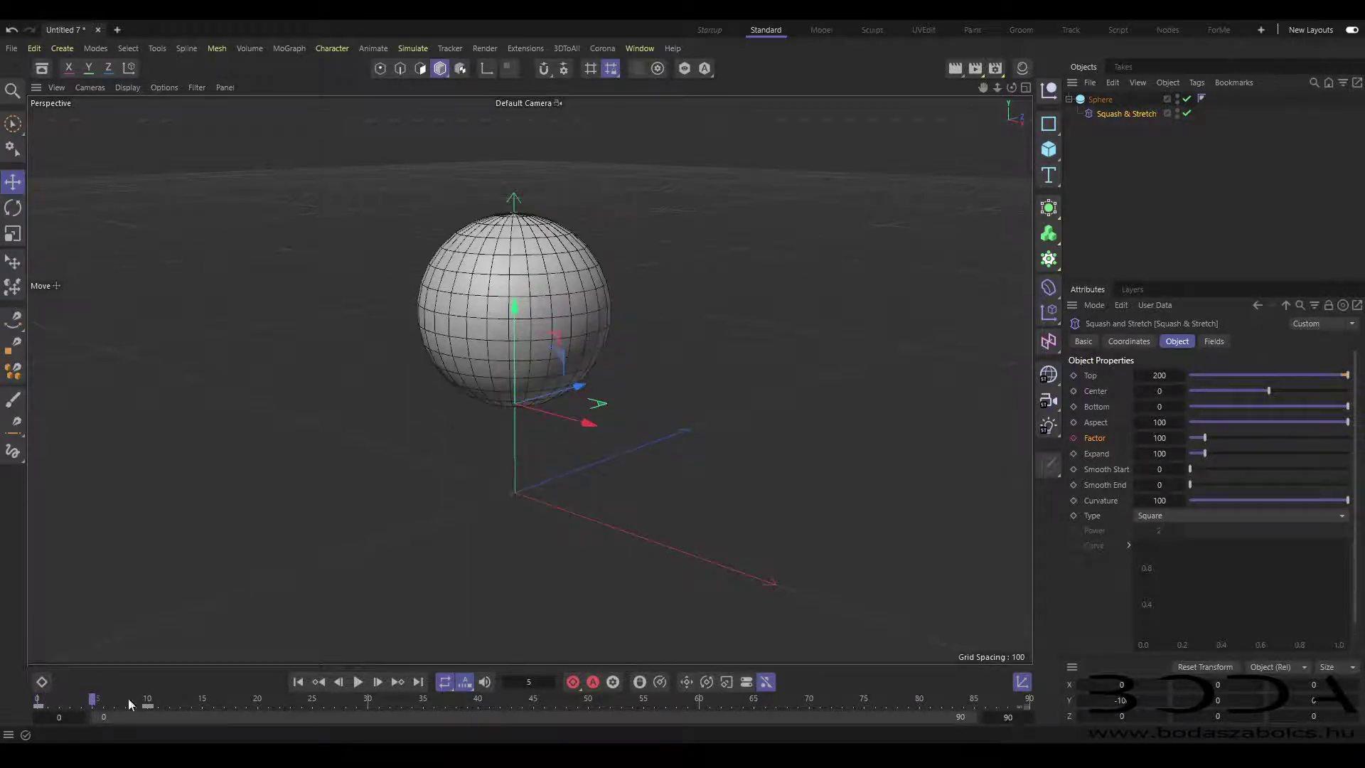
{"action": "left_click_drag", "start_coordinate": [1203, 438], "coordinate": [1213, 437]}
{"action": "left_click", "coordinate": [1158, 438]}
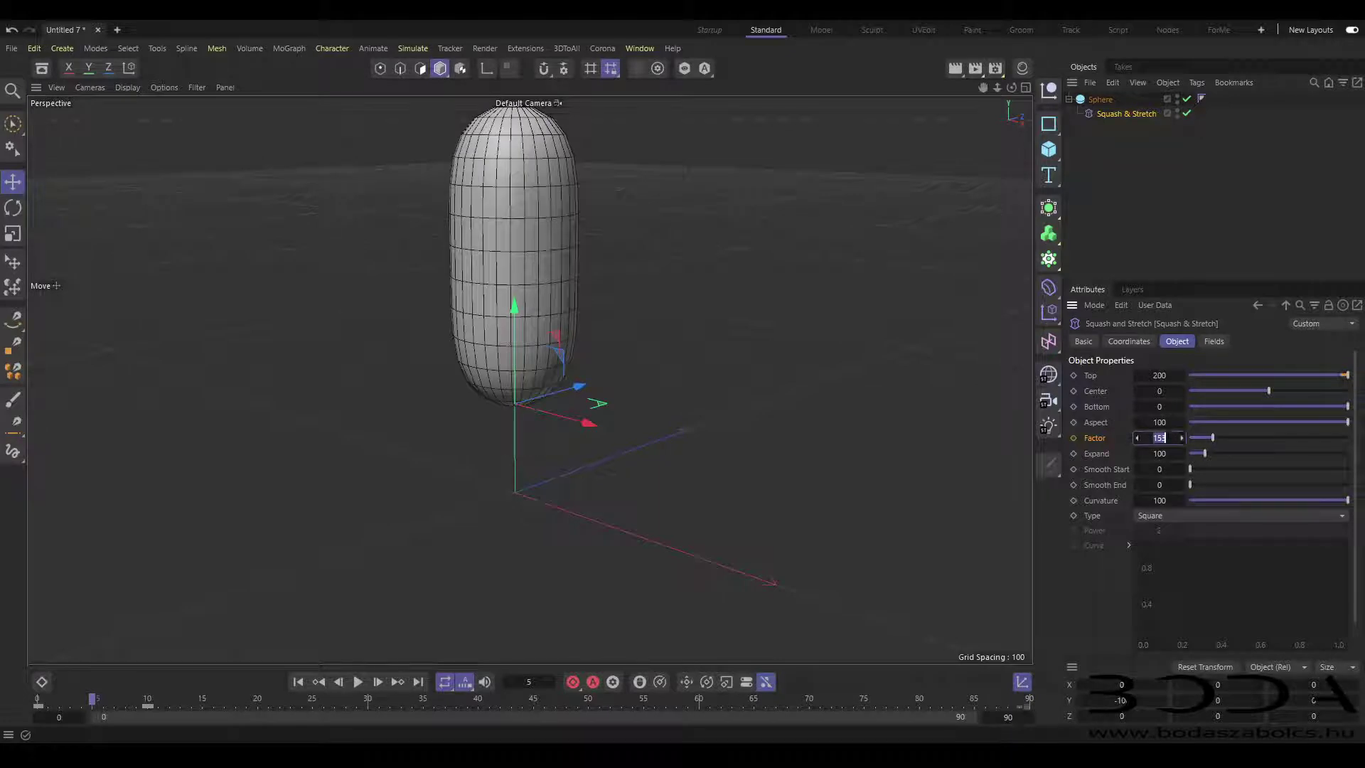
{"action": "type", "text": "150"}
{"action": "key", "text": "Return"}
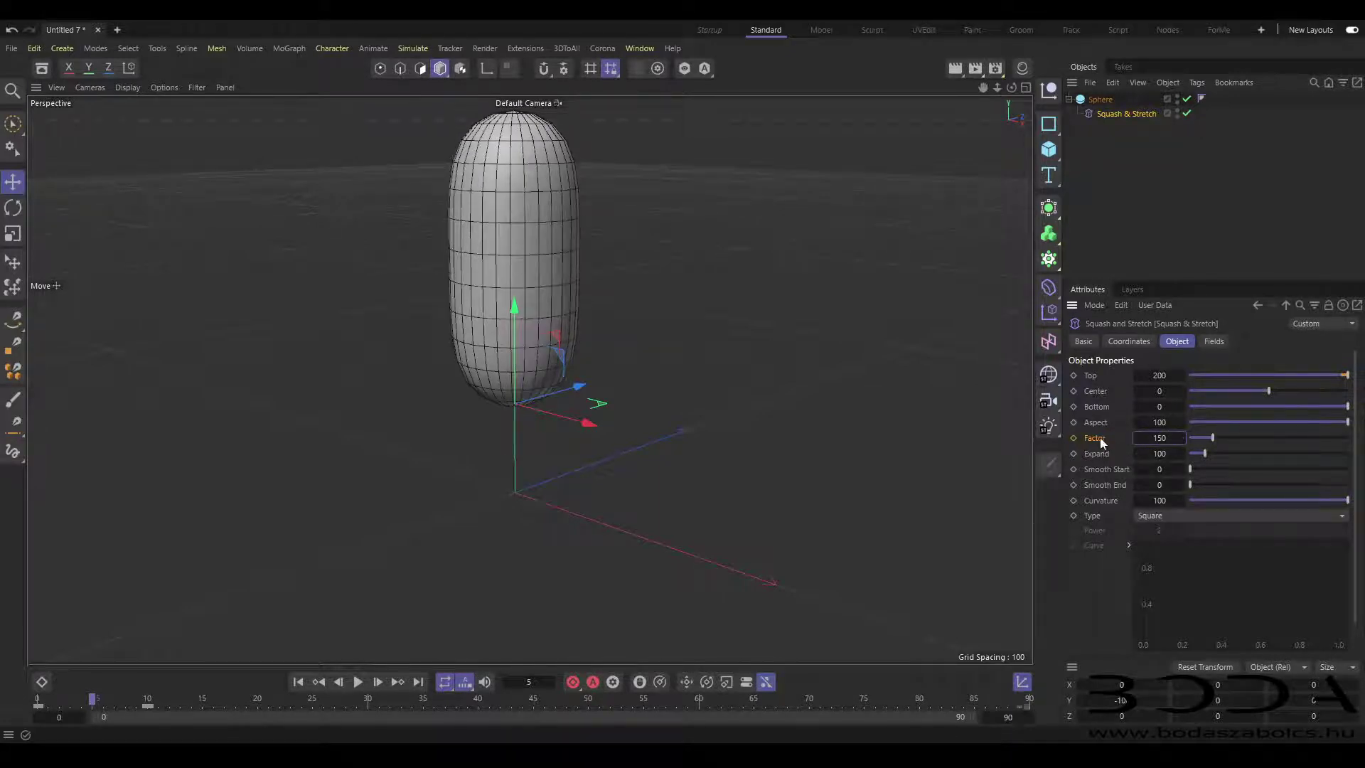
{"action": "left_click", "coordinate": [1073, 437]}
Step: At frame 20, try a Factor of 50, settle on 80 and keyframe it
{"action": "left_click_drag", "start_coordinate": [84, 702], "coordinate": [258, 704]}
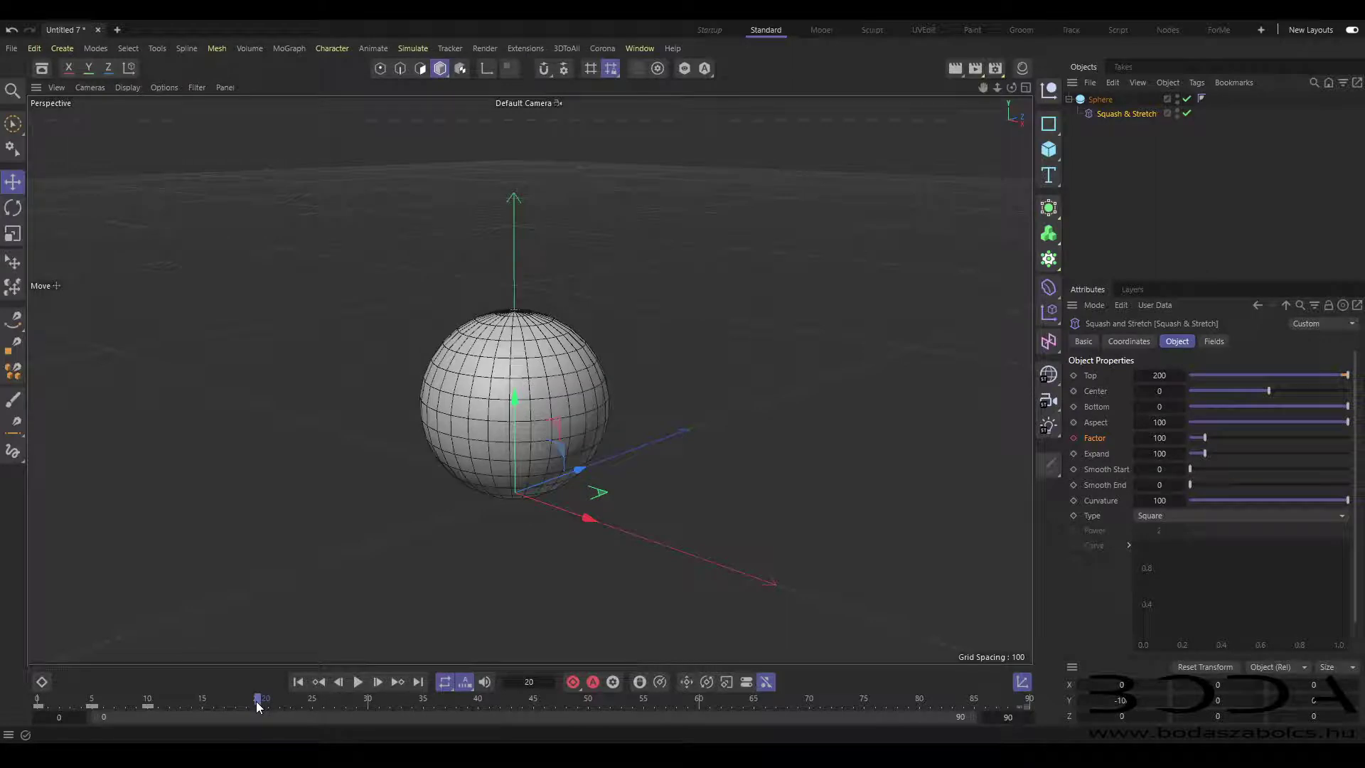
{"action": "double_click", "coordinate": [1159, 438]}
{"action": "type", "text": "50"}
{"action": "key", "text": "Return"}
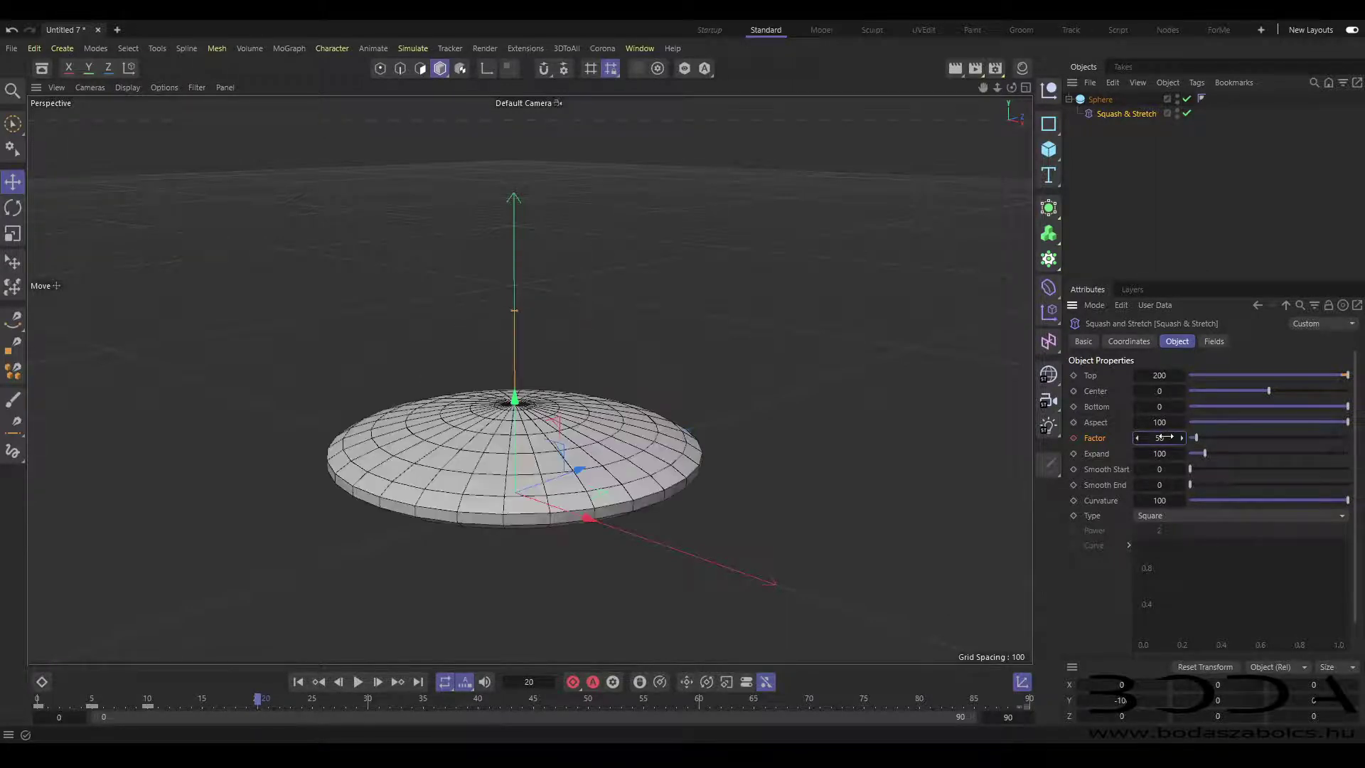
{"action": "double_click", "coordinate": [1167, 437]}
{"action": "type", "text": "80"}
{"action": "key", "text": "Return"}
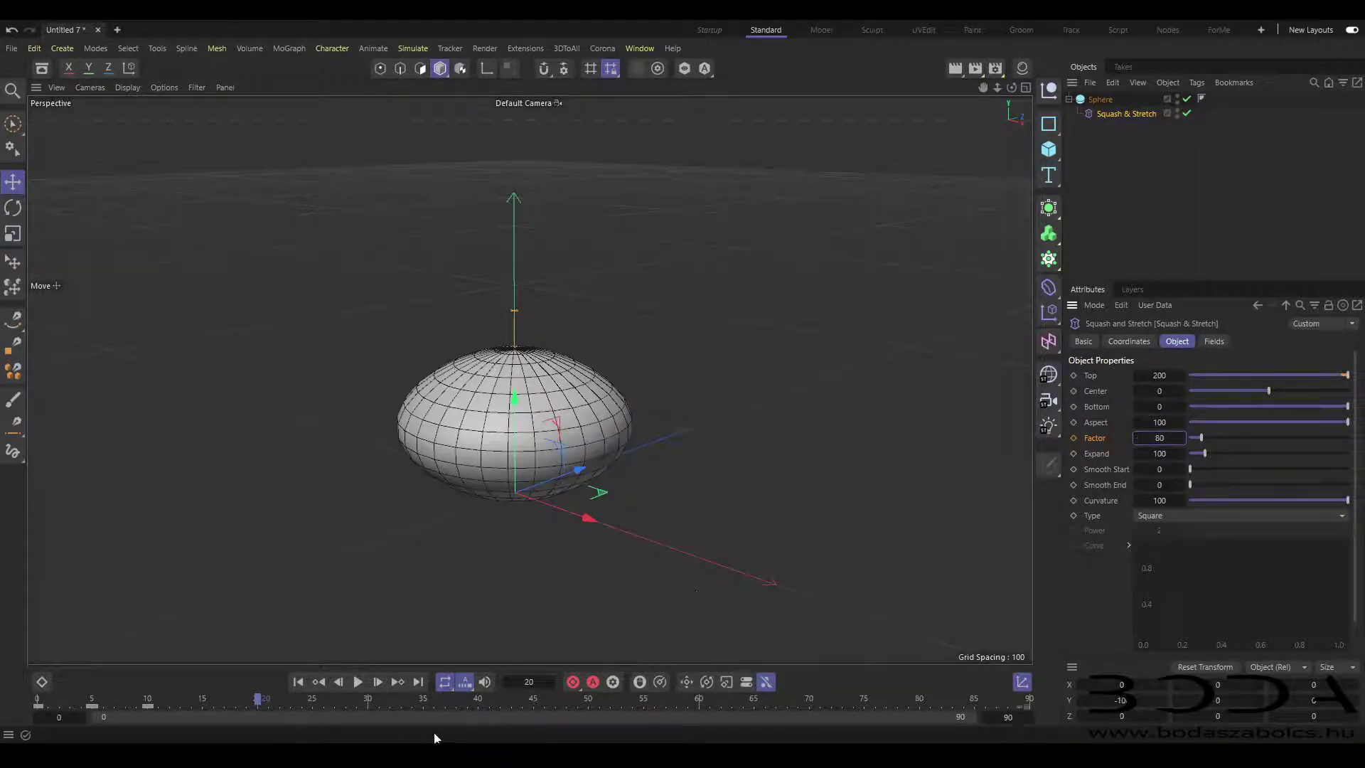
{"action": "left_click", "coordinate": [1073, 438]}
Step: Duplicate the deformer's Factor keyframes along the timeline to repeat the stretch and squash for the following bounces
{"action": "left_click", "coordinate": [259, 707]}
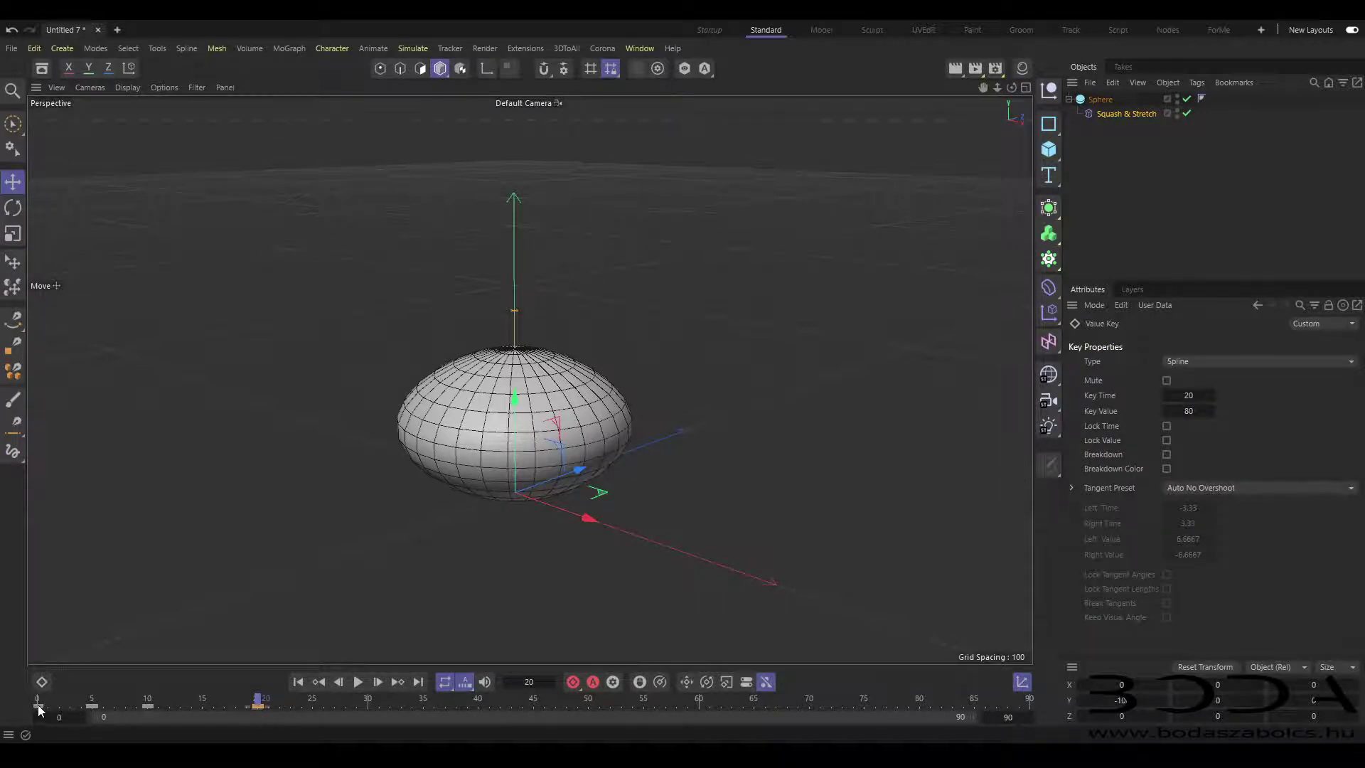
{"action": "left_click", "coordinate": [91, 705]}
{"action": "left_click_drag", "start_coordinate": [95, 706], "coordinate": [318, 705]}
{"action": "left_click_drag", "start_coordinate": [149, 705], "coordinate": [335, 706]}
{"action": "left_click", "coordinate": [258, 707]}
{"action": "left_click_drag", "start_coordinate": [261, 706], "coordinate": [336, 706]}
{"action": "left_click_drag", "start_coordinate": [463, 711], "coordinate": [485, 711]}
{"action": "left_click", "coordinate": [313, 706]}
{"action": "left_click_drag", "start_coordinate": [312, 707], "coordinate": [538, 710]}
{"action": "left_click_drag", "start_coordinate": [371, 704], "coordinate": [582, 708]}
{"action": "left_click", "coordinate": [367, 706]}
{"action": "left_click_drag", "start_coordinate": [370, 707], "coordinate": [629, 709]}
{"action": "left_click", "coordinate": [534, 706]}
{"action": "left_click_drag", "start_coordinate": [535, 706], "coordinate": [761, 705]}
{"action": "left_click", "coordinate": [798, 706], "text": "ctrl"}
{"action": "left_click", "coordinate": [587, 706], "text": "ctrl"}
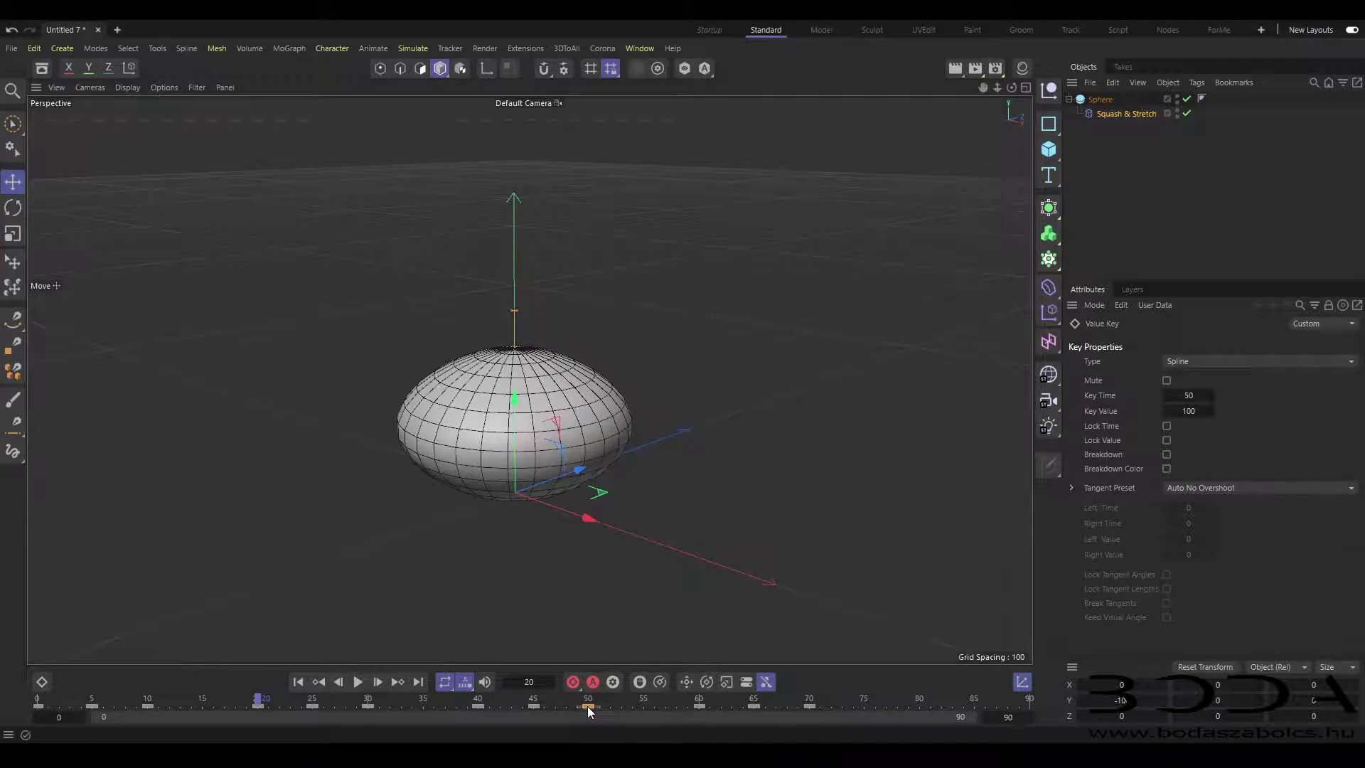
Step: Continue duplicating the Factor keyframes toward the end of the timeline and undo the last keyframe move
{"action": "left_click", "coordinate": [698, 708]}
{"action": "left_click", "coordinate": [868, 706], "text": "ctrl"}
{"action": "left_click_drag", "start_coordinate": [919, 707], "coordinate": [980, 707]}
{"action": "key", "text": "ctrl+z"}
{"action": "left_click", "coordinate": [708, 704]}
Step: Play the squash-and-stretch bounce from the first frame with nothing selected, then return to the start
{"action": "left_click", "coordinate": [298, 682]}
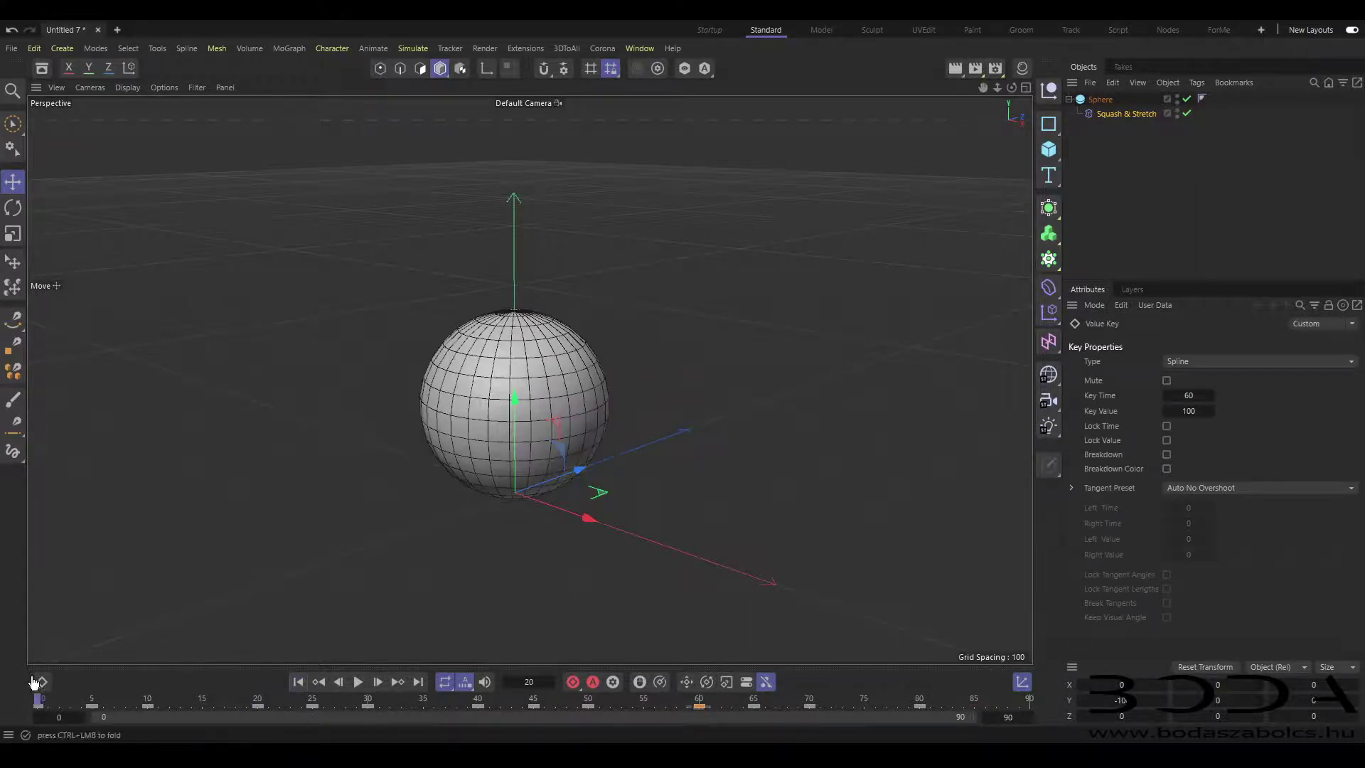
{"action": "left_click_drag", "start_coordinate": [39, 703], "coordinate": [37, 736]}
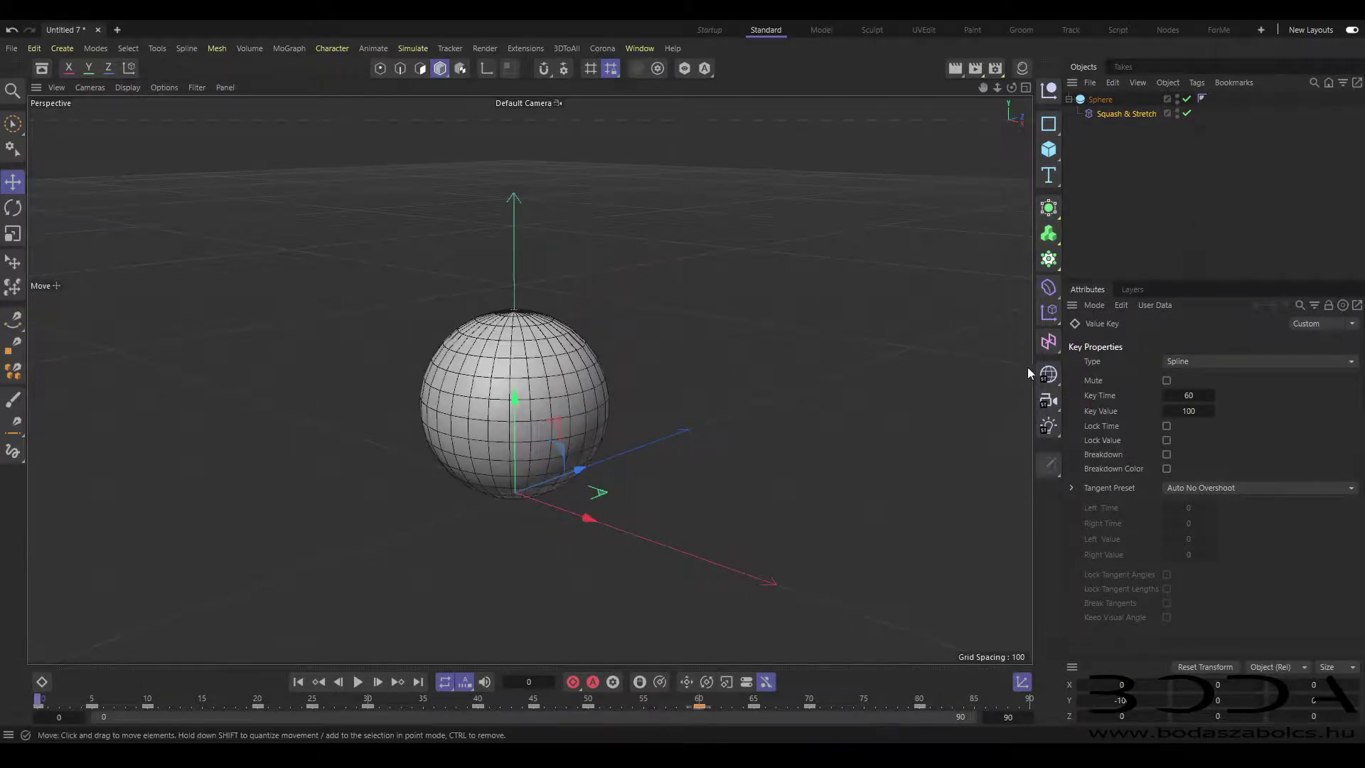
{"action": "left_click", "coordinate": [1105, 217]}
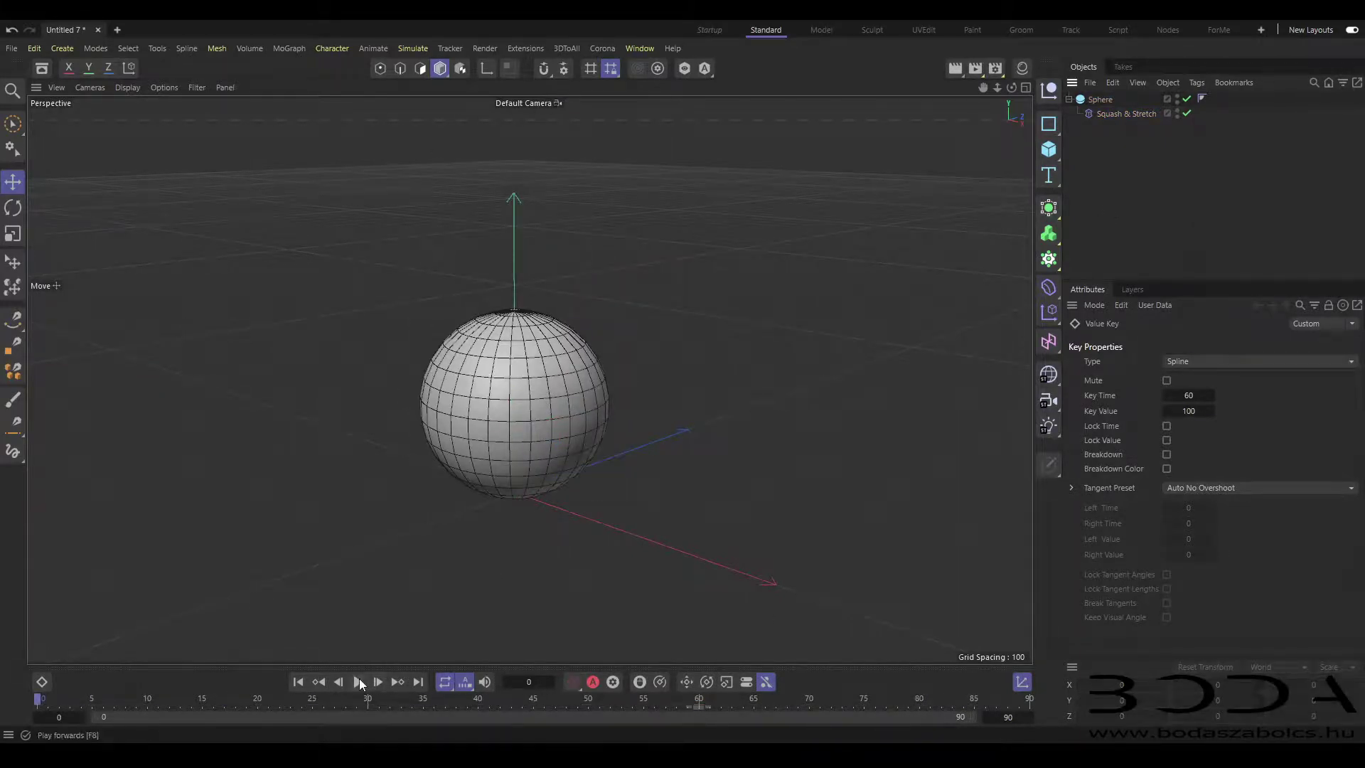
{"action": "left_click", "coordinate": [359, 682]}
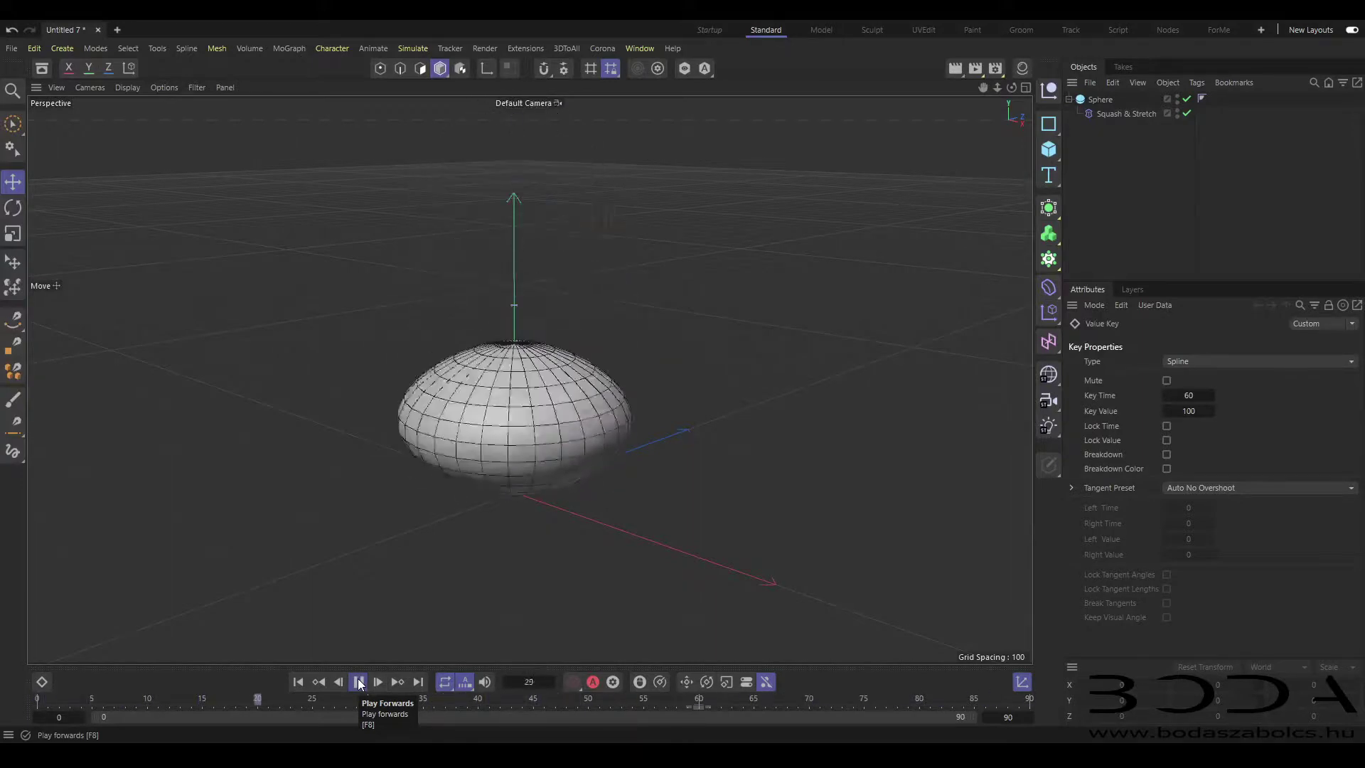
{"action": "left_click", "coordinate": [359, 681]}
{"action": "left_click", "coordinate": [298, 682]}
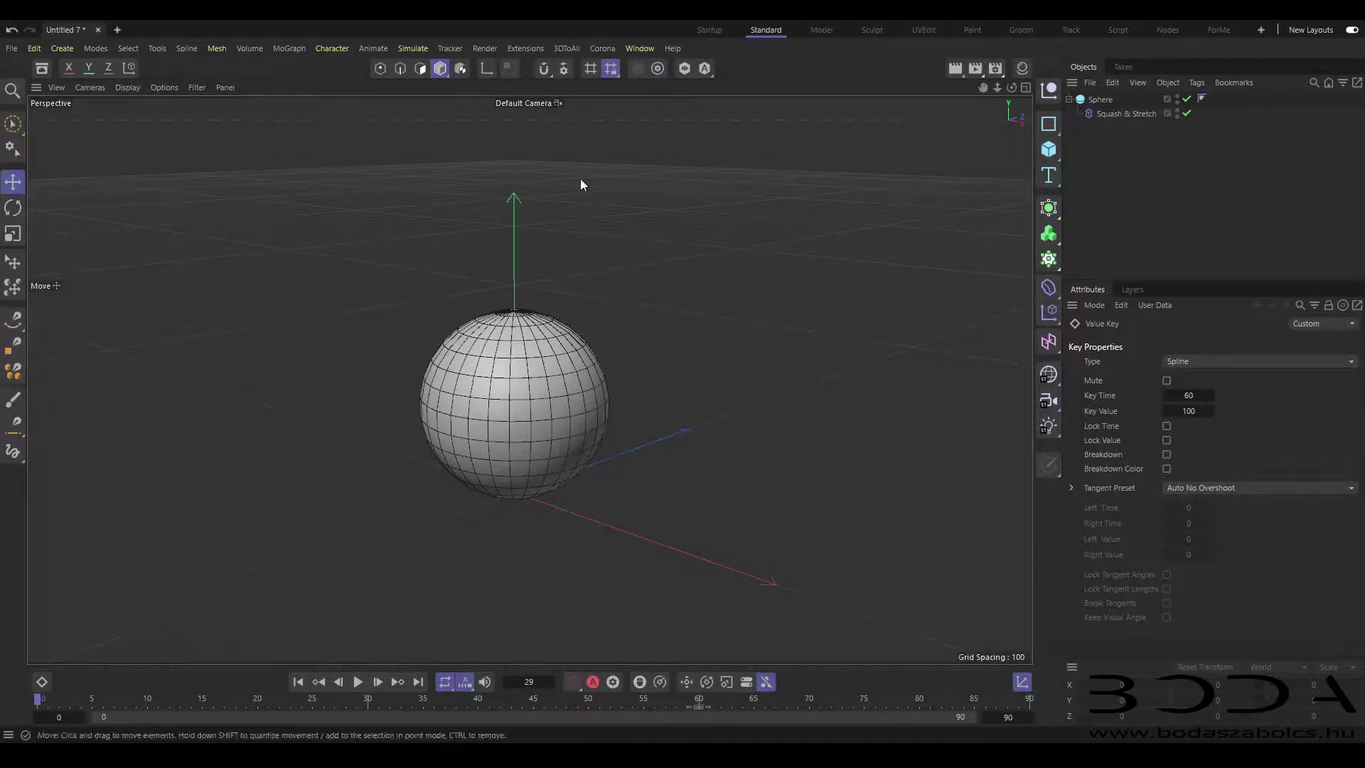
Step: Switch the viewport display to Gouraud Shading without lines and play the animation
{"action": "left_click", "coordinate": [142, 87]}
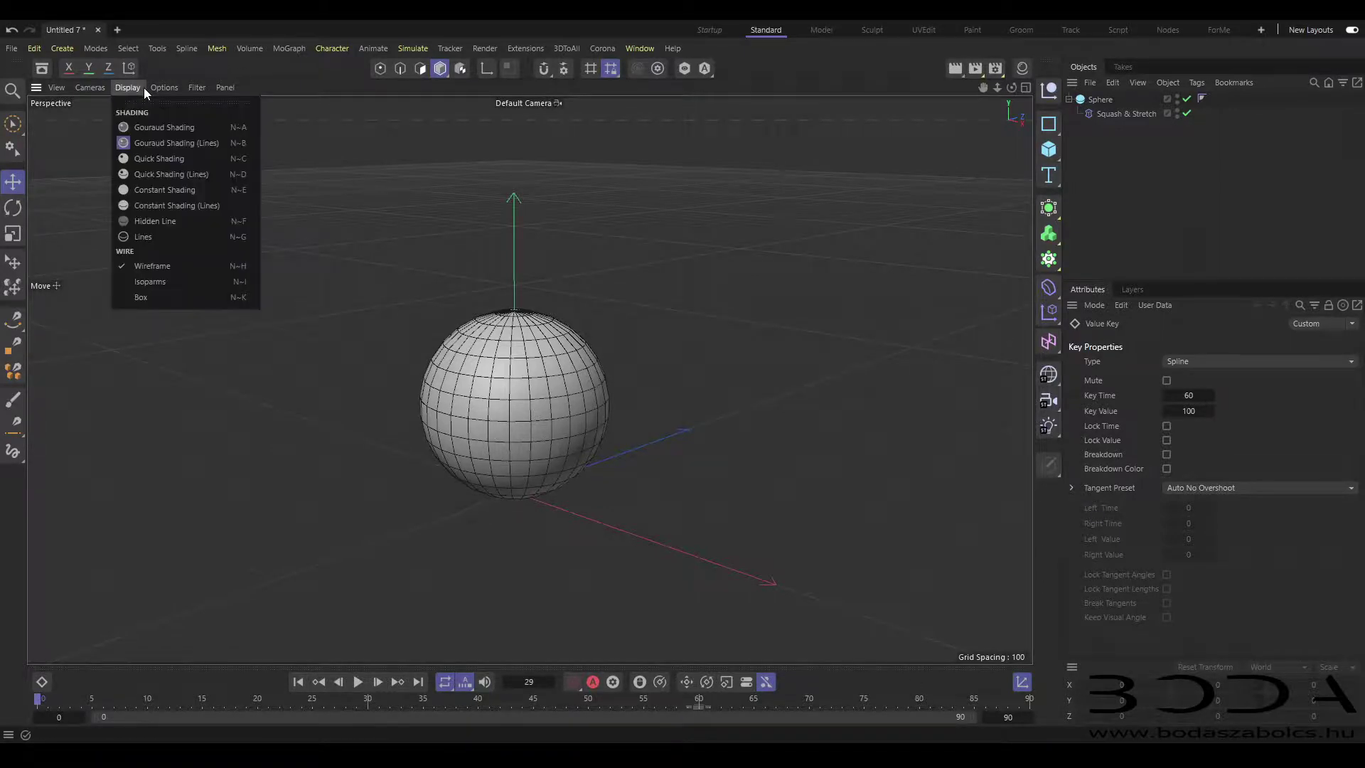
{"action": "left_click", "coordinate": [138, 131]}
{"action": "scroll", "coordinate": [523, 419], "scroll_direction": "up", "scroll_amount": 1}
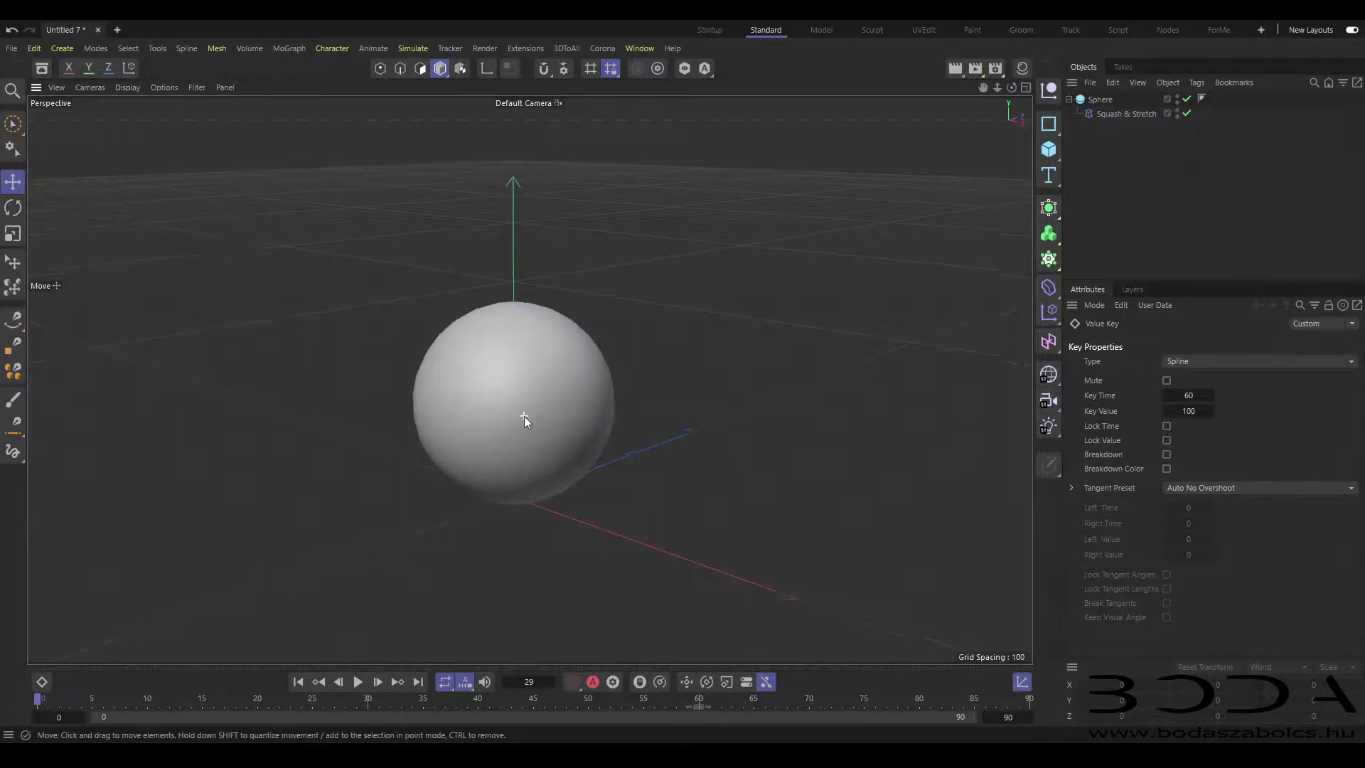
{"action": "left_click", "coordinate": [358, 682]}
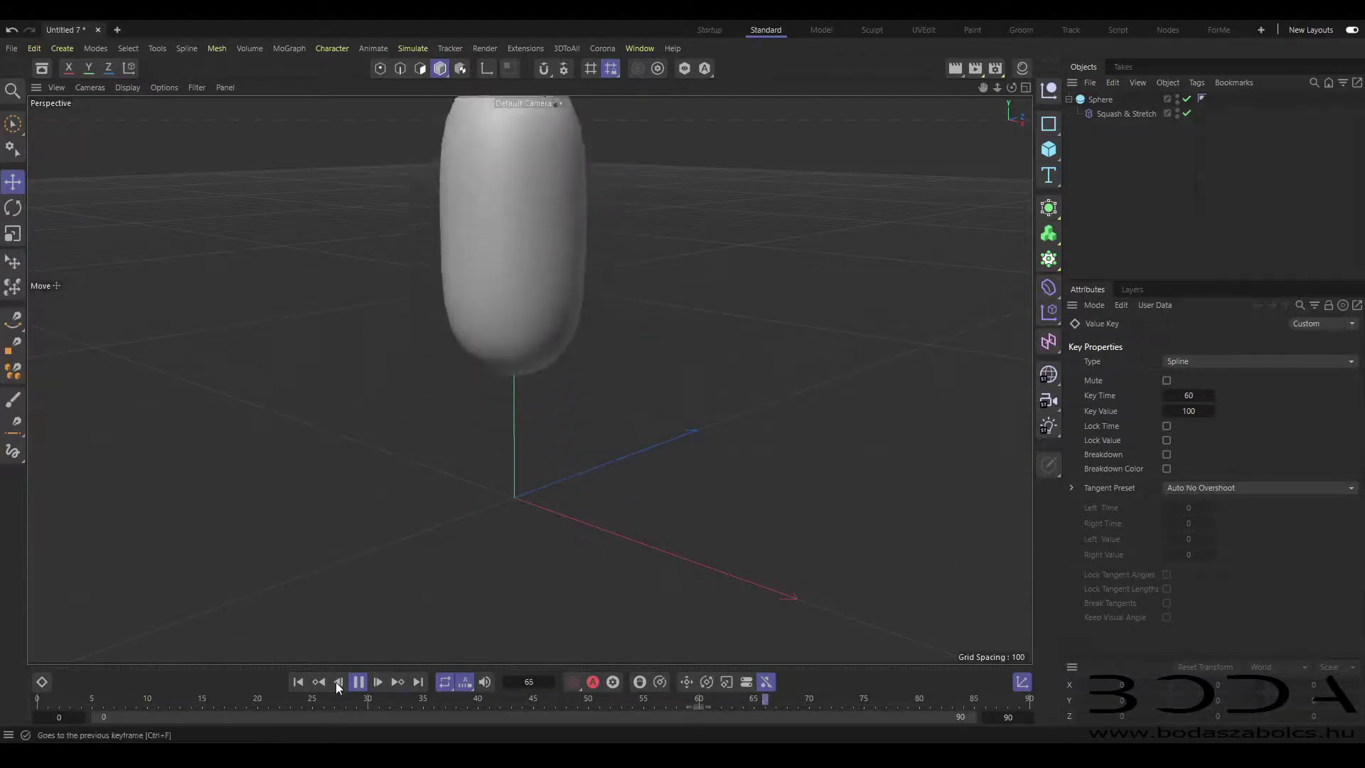
Step: Stop playback and return to the first frame, then create a new material and apply it to the sphere
{"action": "left_click", "coordinate": [358, 681]}
{"action": "left_click", "coordinate": [298, 682]}
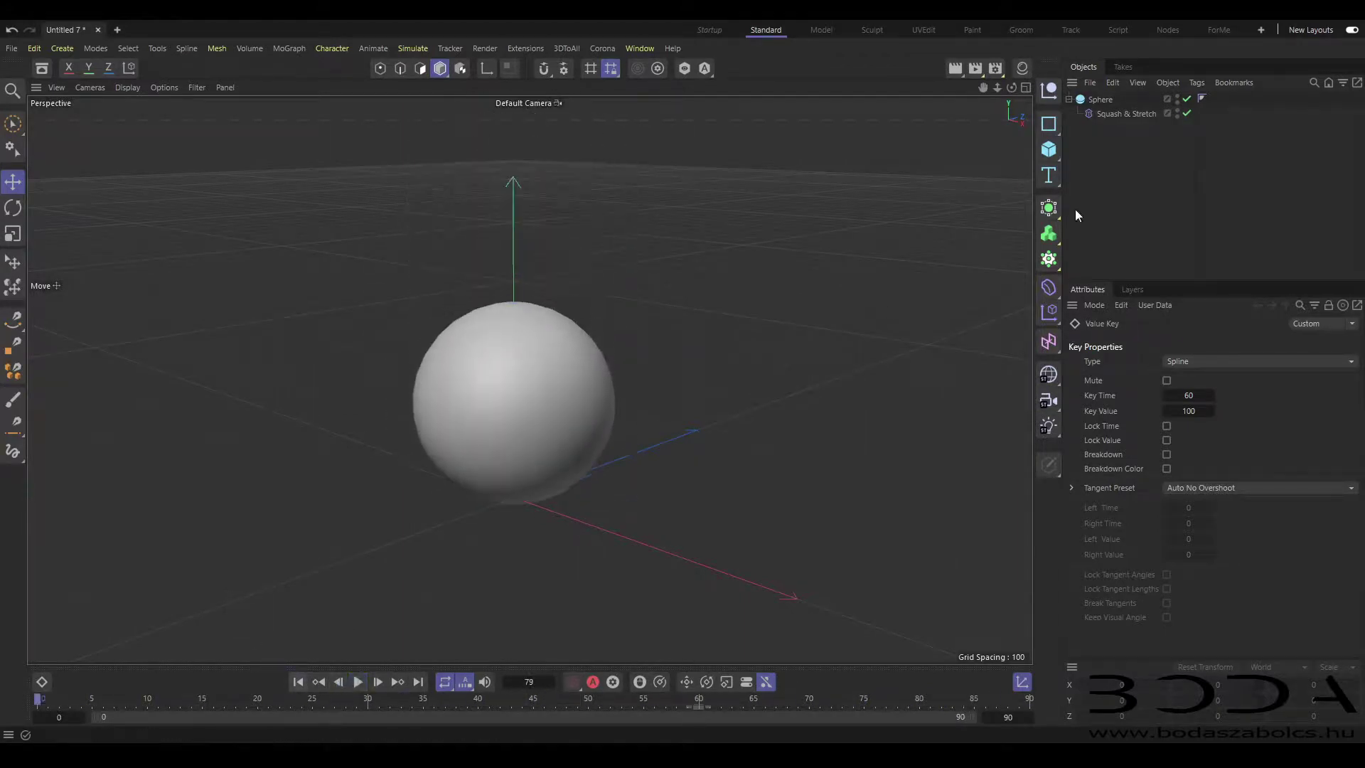
{"action": "left_click", "coordinate": [1025, 70]}
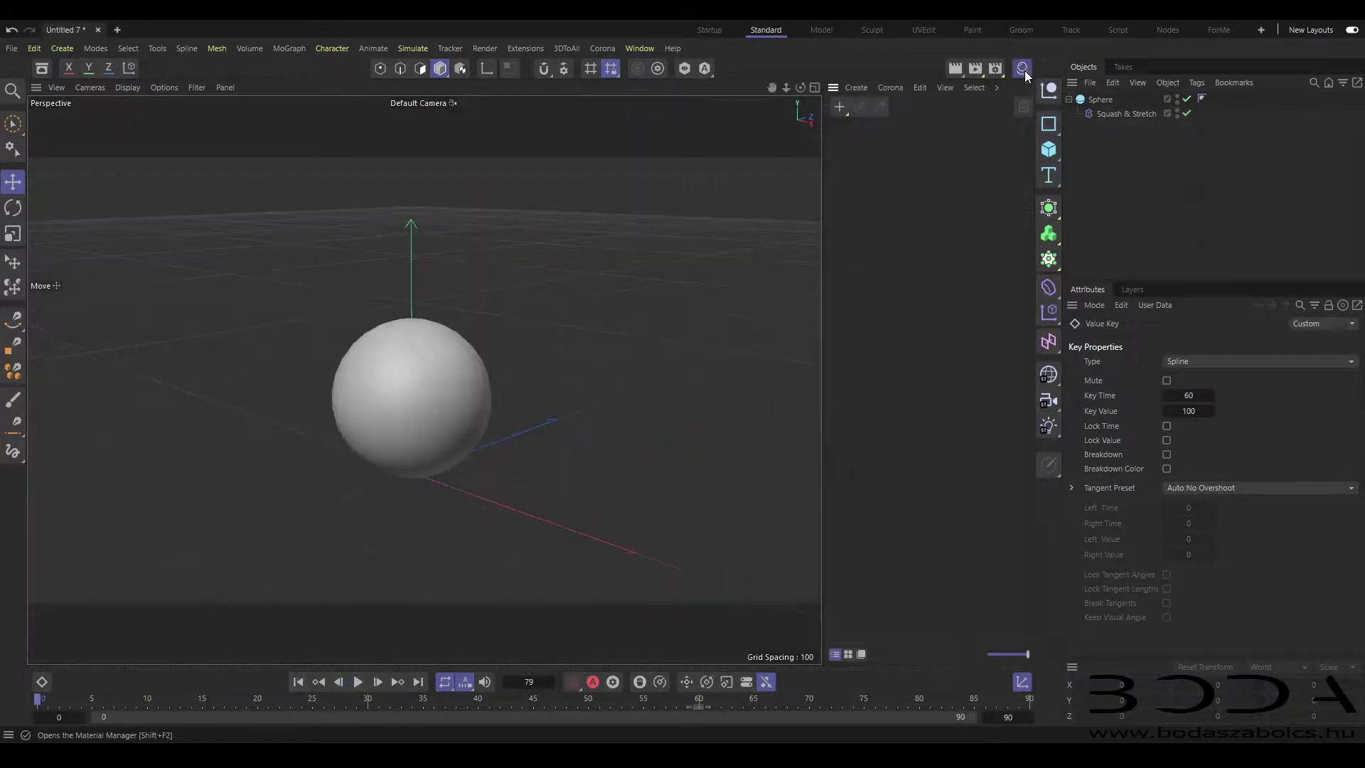
{"action": "double_click", "coordinate": [876, 192]}
{"action": "left_click_drag", "start_coordinate": [840, 139], "coordinate": [1097, 104]}
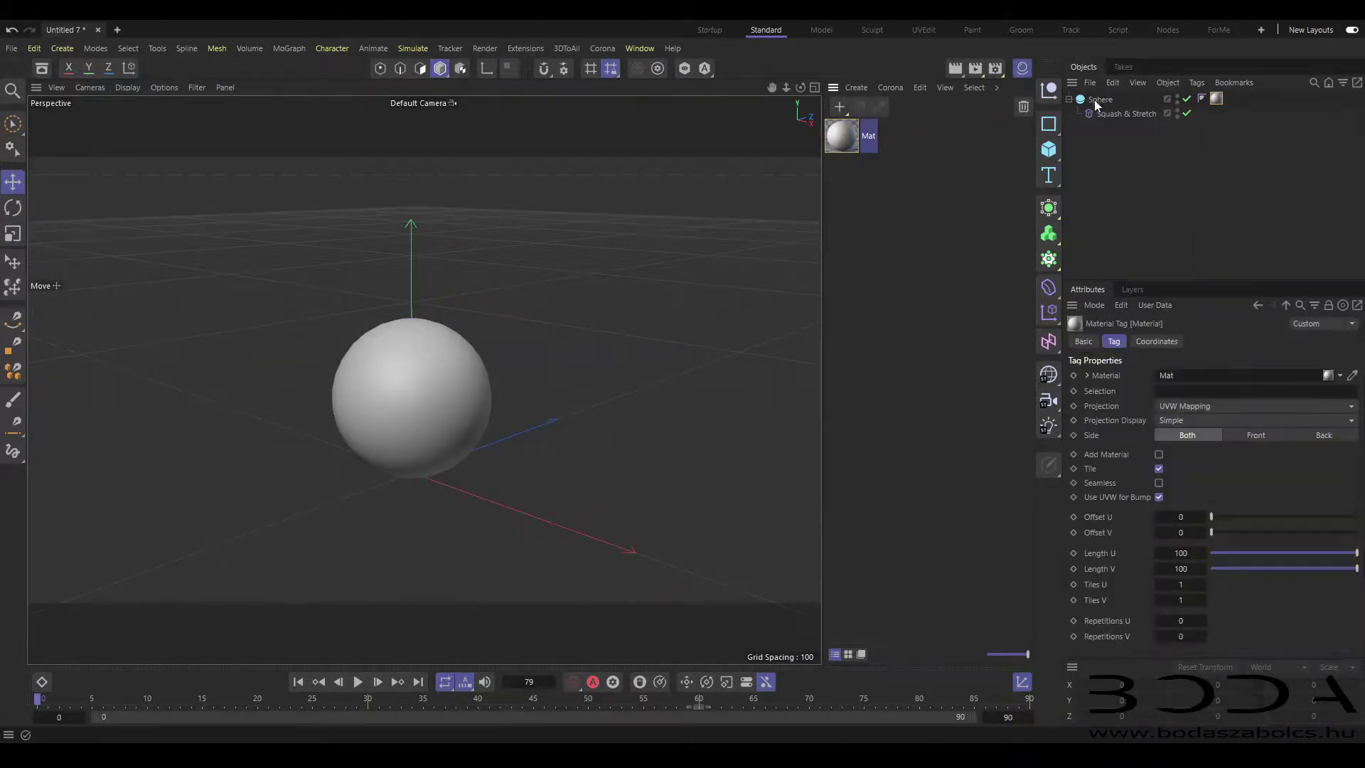
Step: Load the Checkerboard surface shader as the Color texture of the sphere's material and close the Material Editor
{"action": "double_click", "coordinate": [846, 143]}
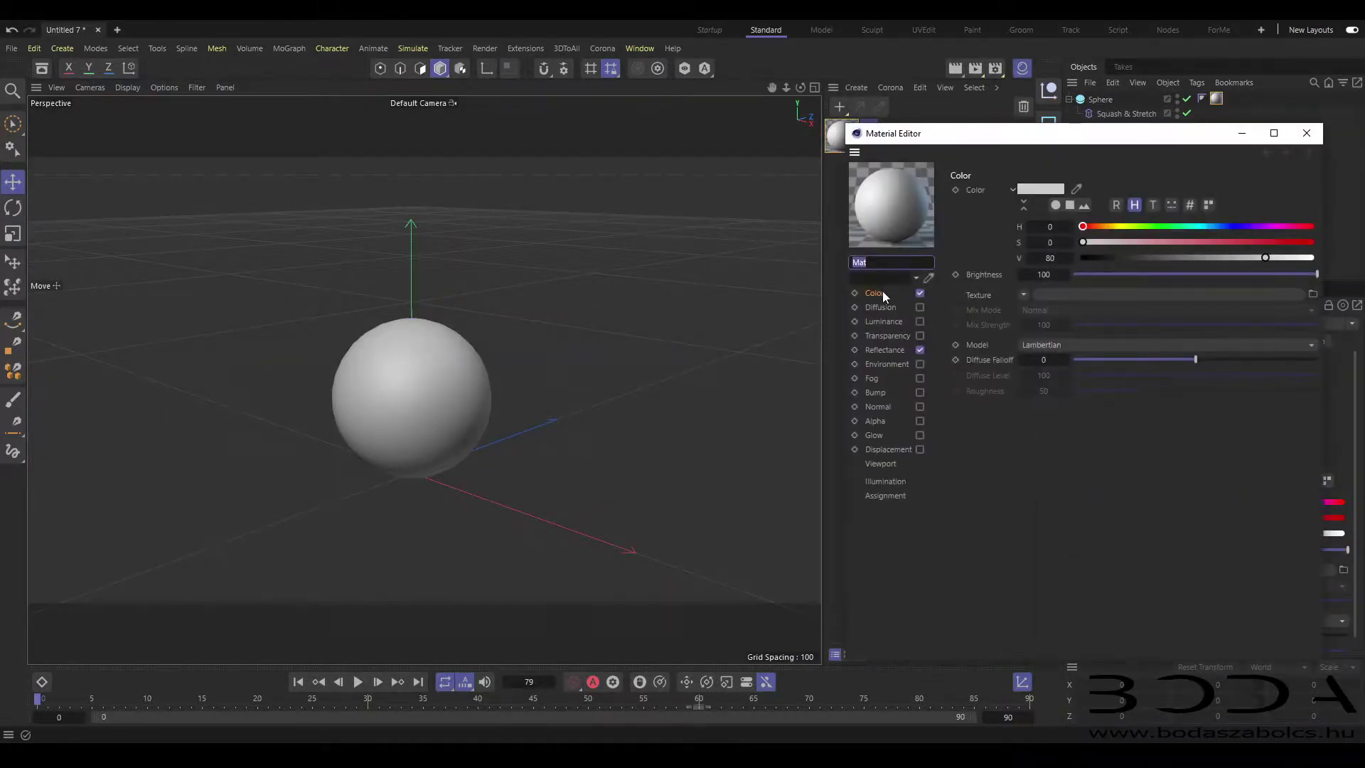
{"action": "left_click", "coordinate": [1024, 294]}
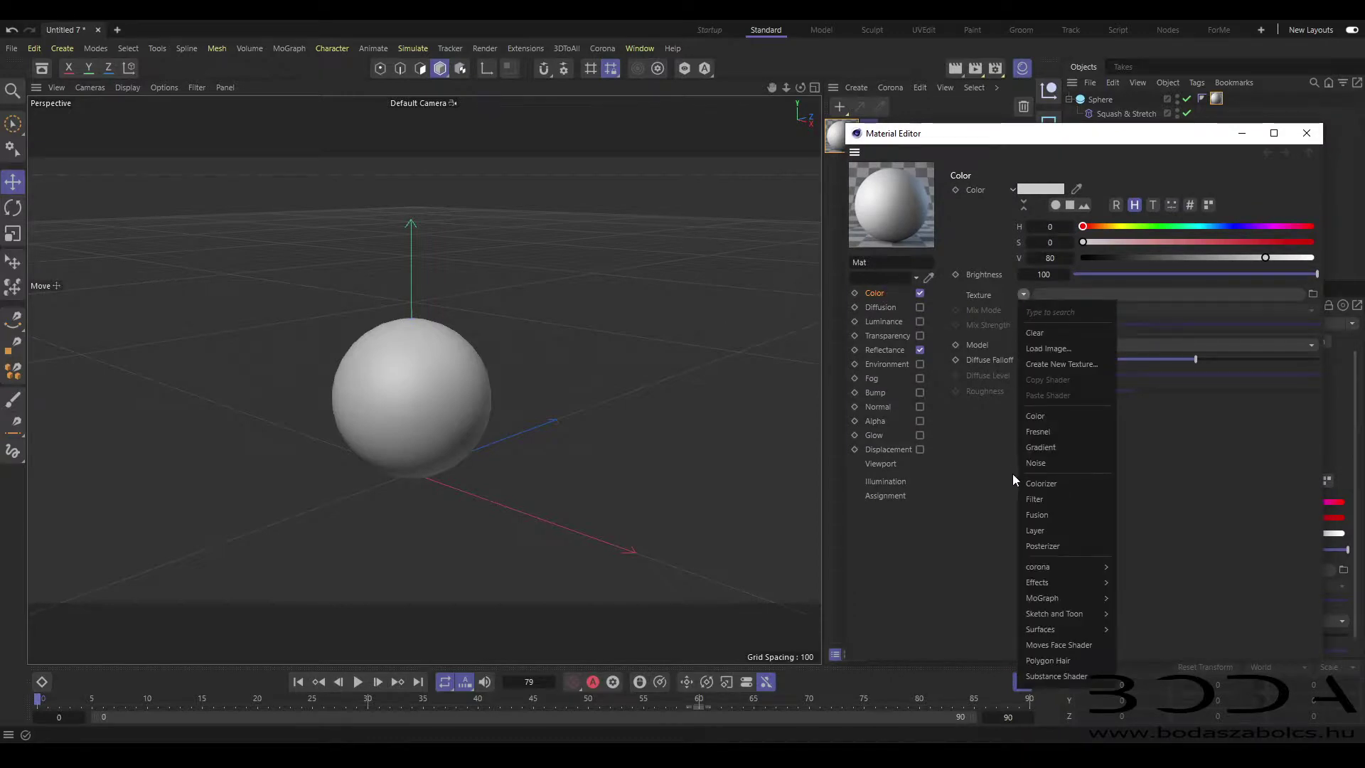
{"action": "mouse_move", "coordinate": [1053, 627]}
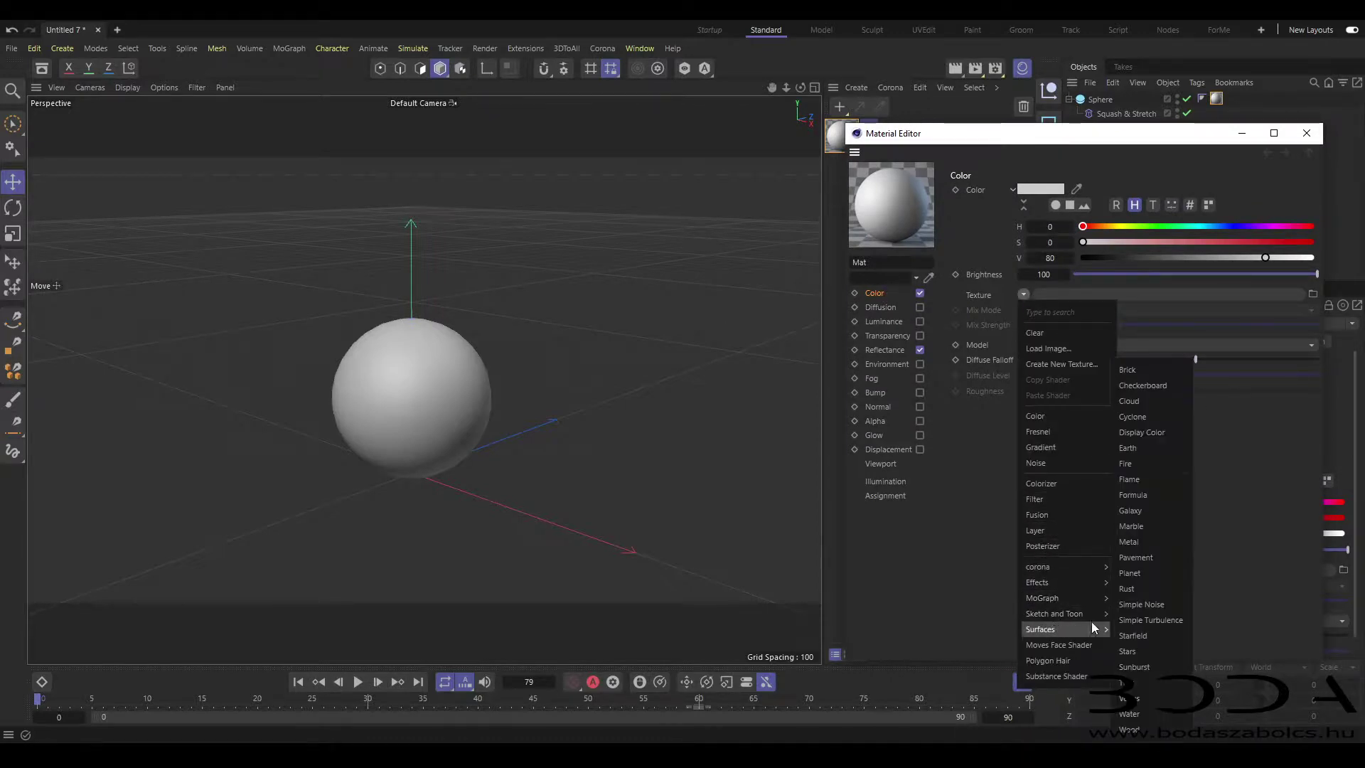
{"action": "left_click", "coordinate": [1137, 384]}
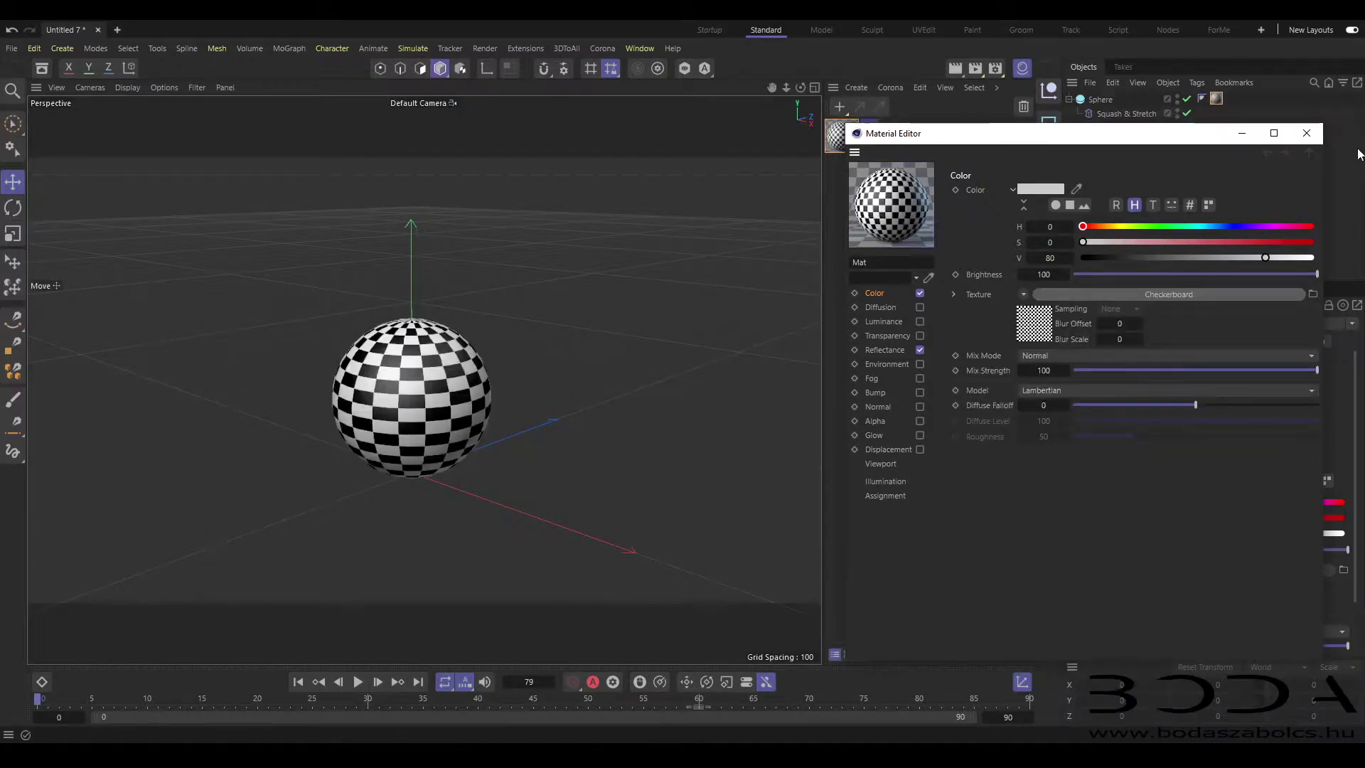
{"action": "left_click", "coordinate": [1306, 135]}
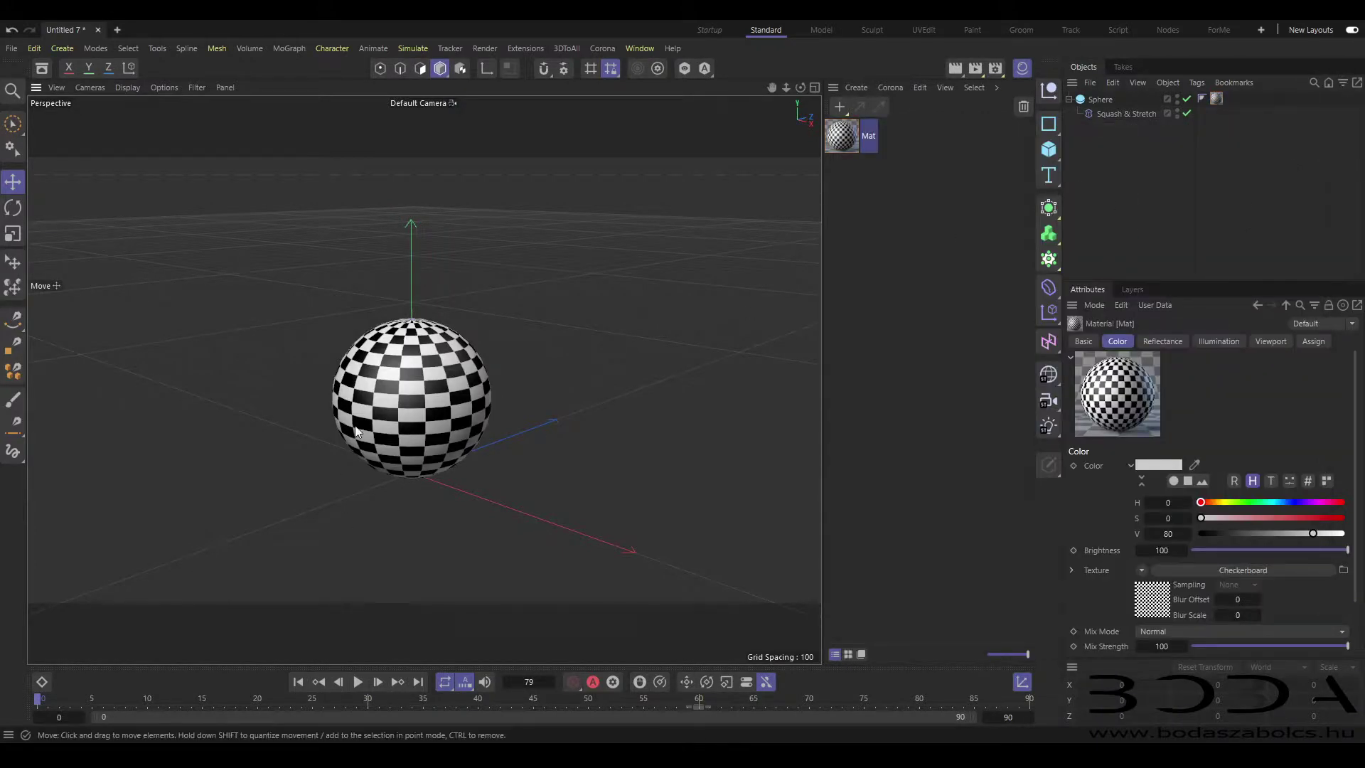
Step: Play the checkered sphere's animation from the first frame and filter the viewport to show Geometry Only
{"action": "scroll", "coordinate": [355, 425], "scroll_direction": "down", "scroll_amount": 2}
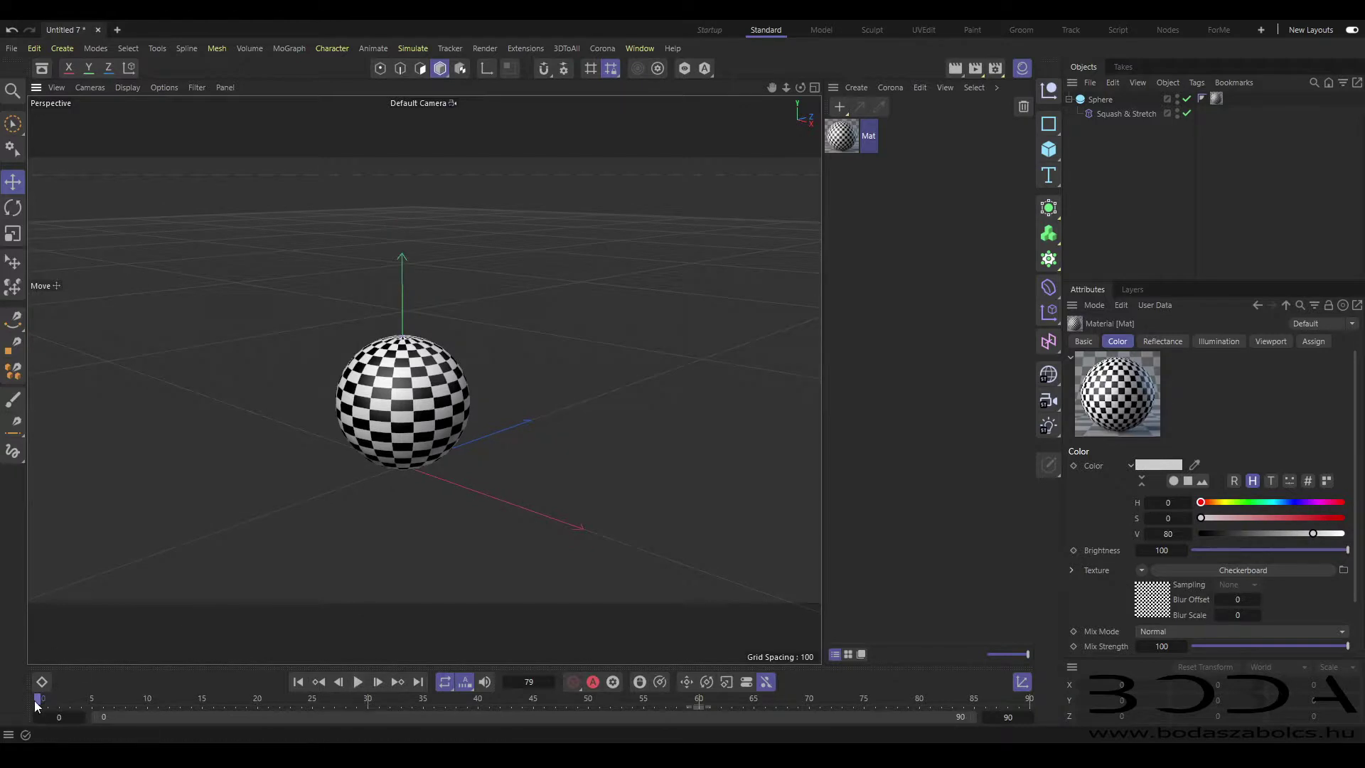
{"action": "mouse_move", "coordinate": [43, 703]}
{"action": "left_mouse_down"}
{"action": "mouse_move", "coordinate": [342, 713]}
{"action": "mouse_move", "coordinate": [25, 707]}
{"action": "left_mouse_up"}
{"action": "left_click", "coordinate": [357, 682]}
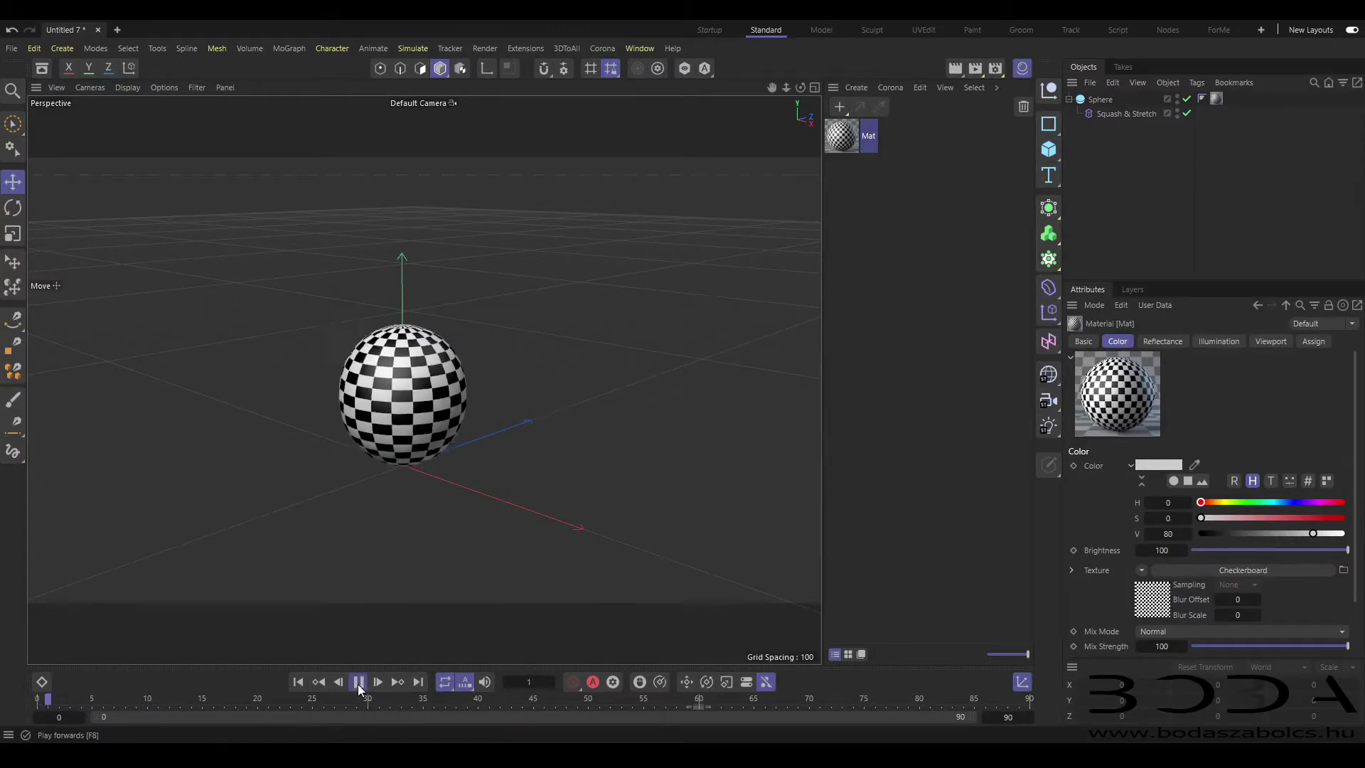
{"action": "left_click", "coordinate": [197, 86]}
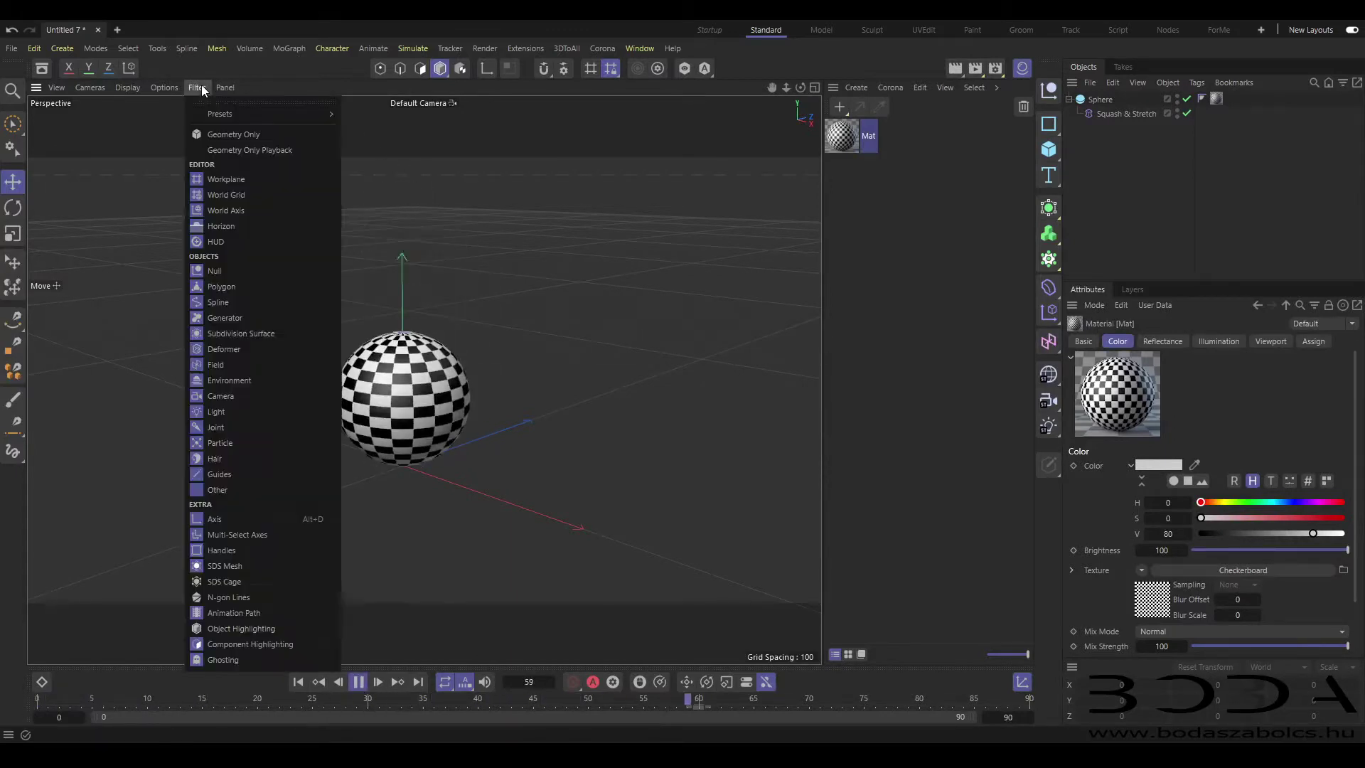
{"action": "left_click", "coordinate": [212, 135]}
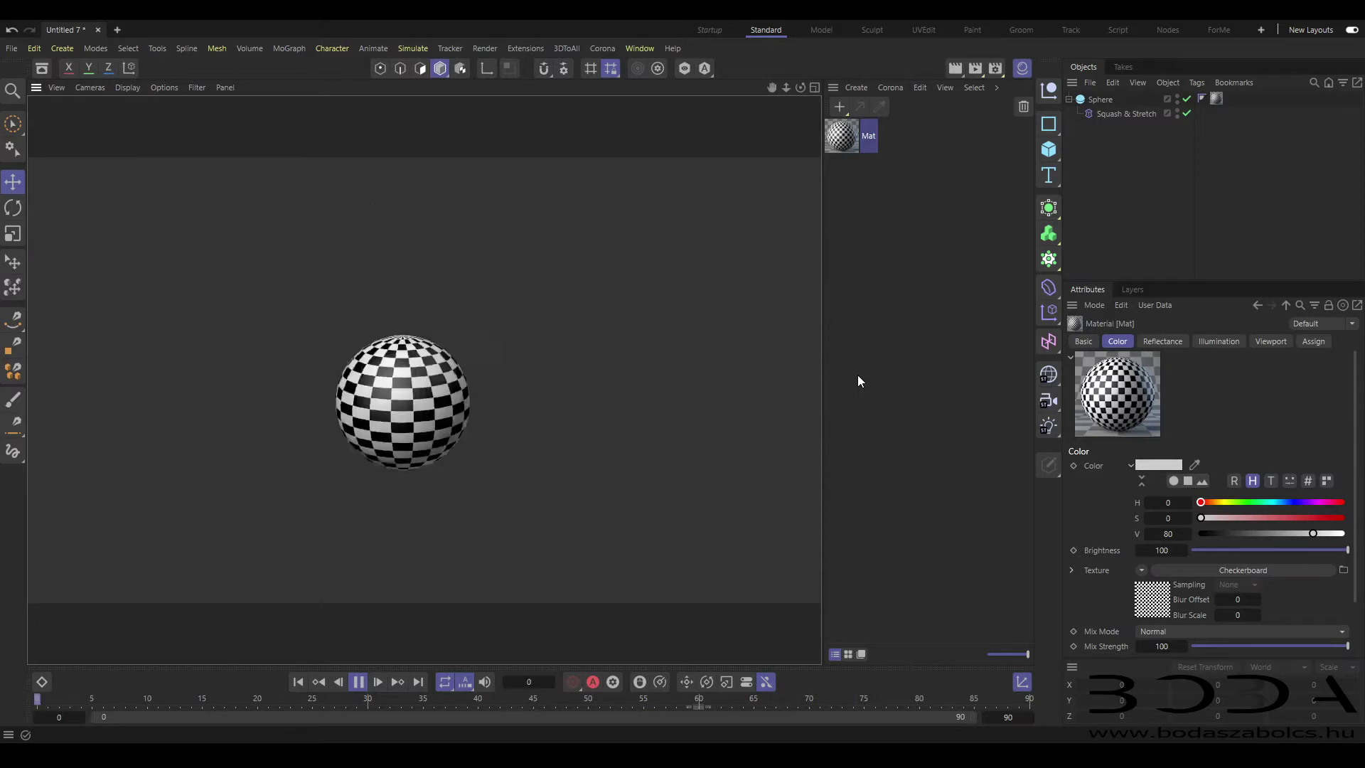
Step: Pause the animation on a squashed pose of the sphere and render the active view
{"action": "left_click", "coordinate": [358, 682]}
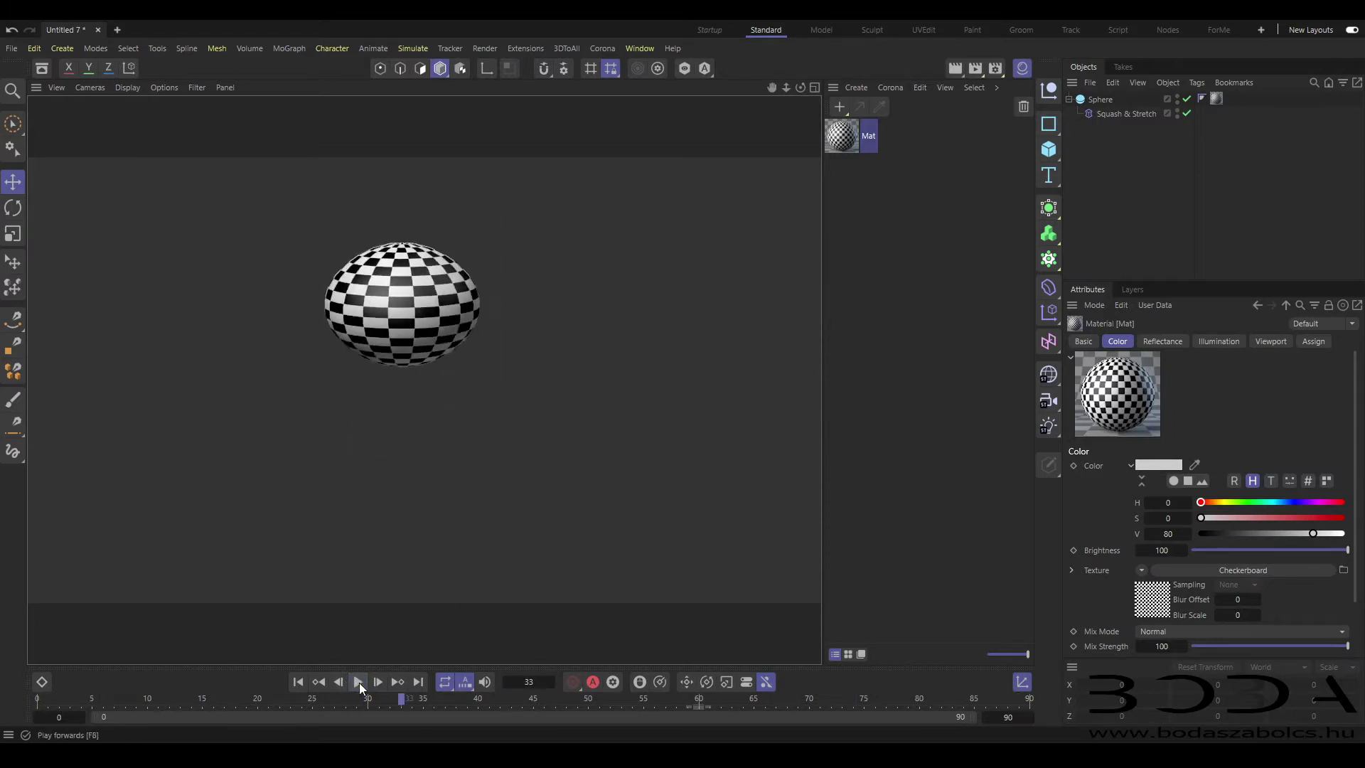
{"action": "left_click", "coordinate": [953, 70]}
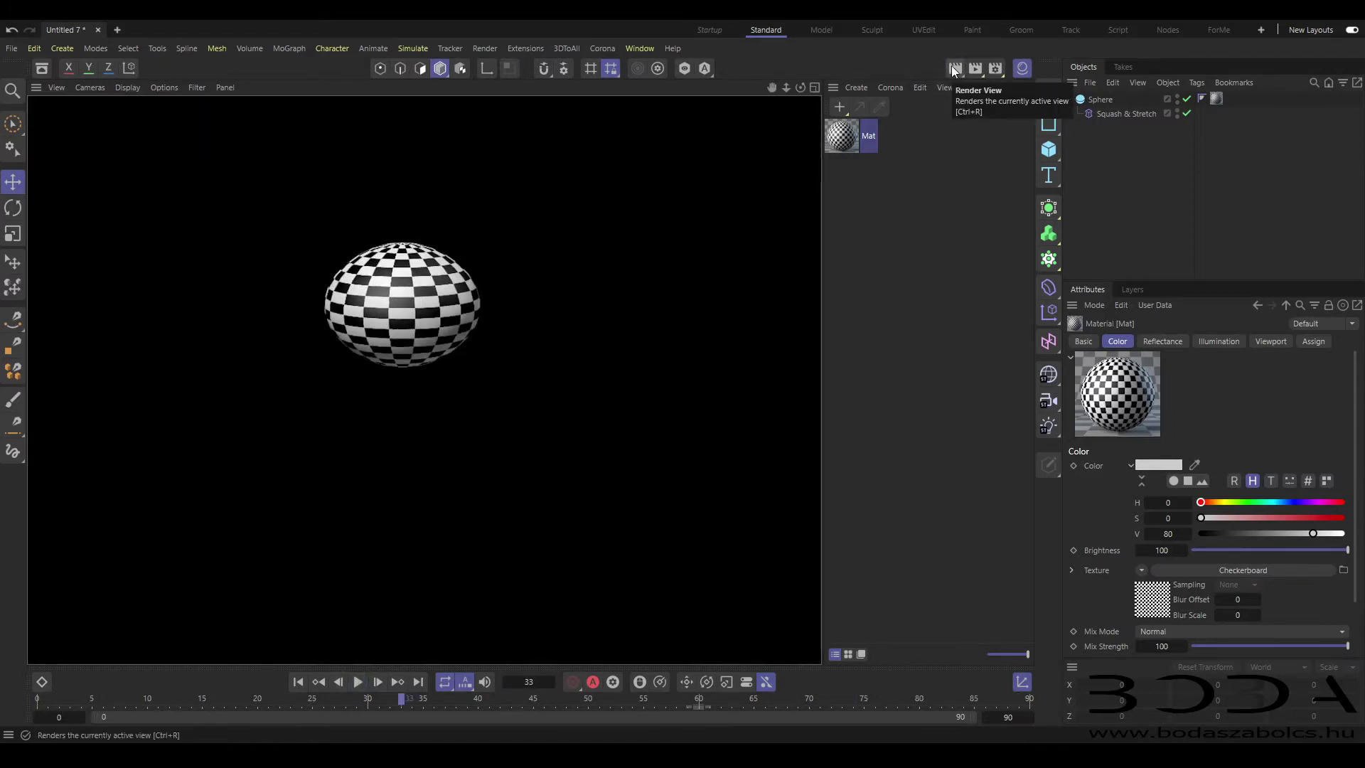